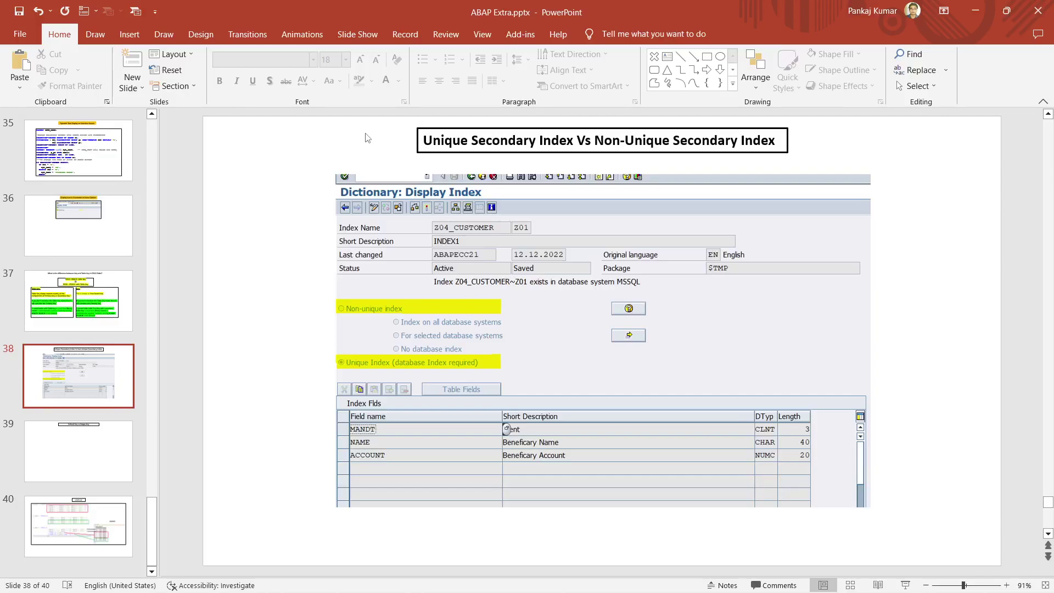
Select the SAP screenshot on slide 38, then switch to SAP's Dictionary: Display Table for Z04_CUSTOMER.
{"action": "mouse_move", "coordinate": [82, 590]}
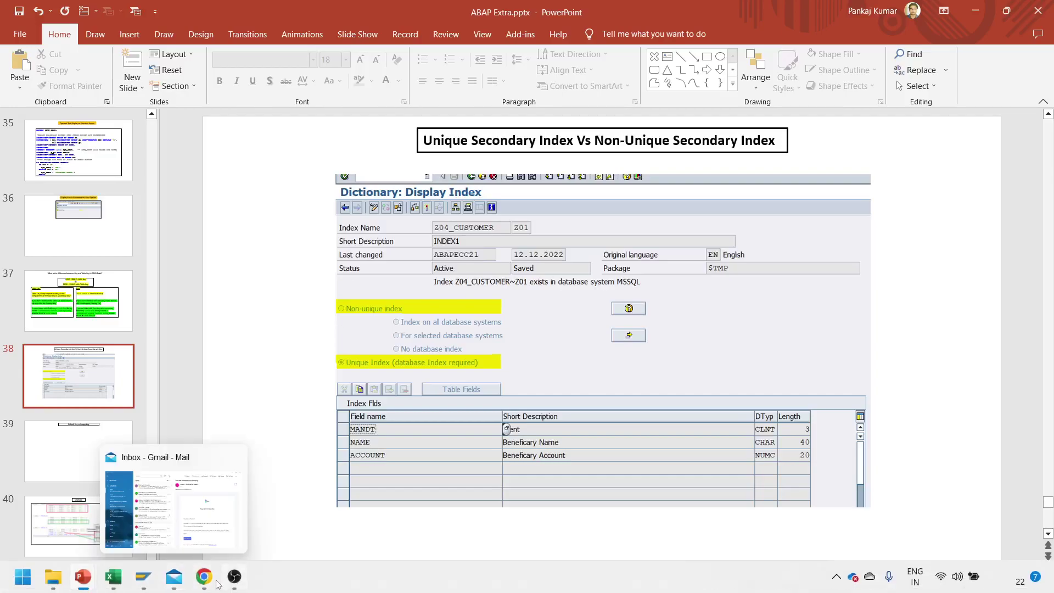
{"action": "mouse_move", "coordinate": [151, 585]}
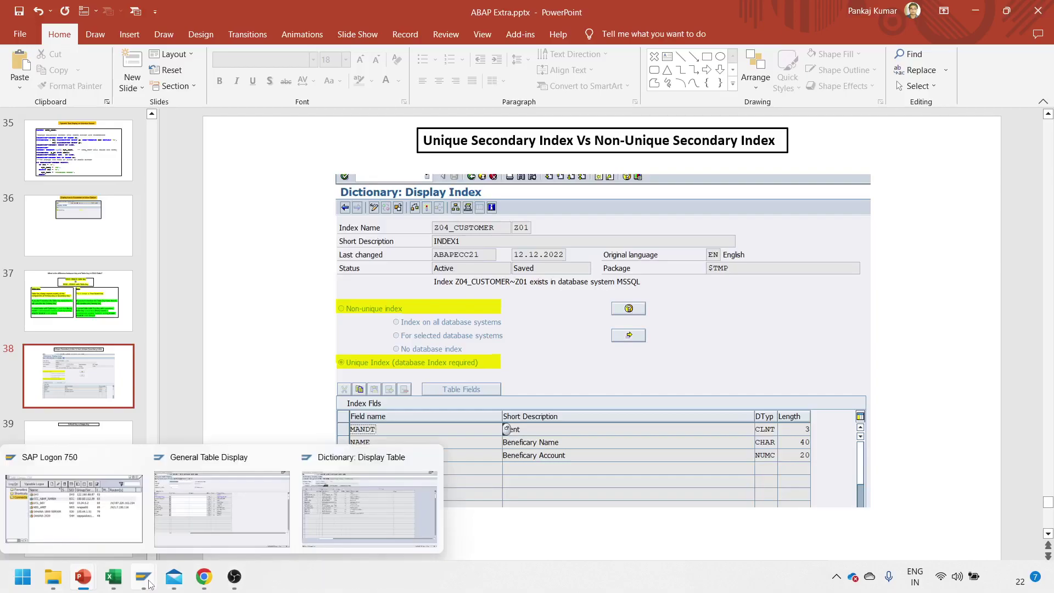
{"action": "left_click", "coordinate": [409, 330]}
{"action": "left_click", "coordinate": [931, 269]}
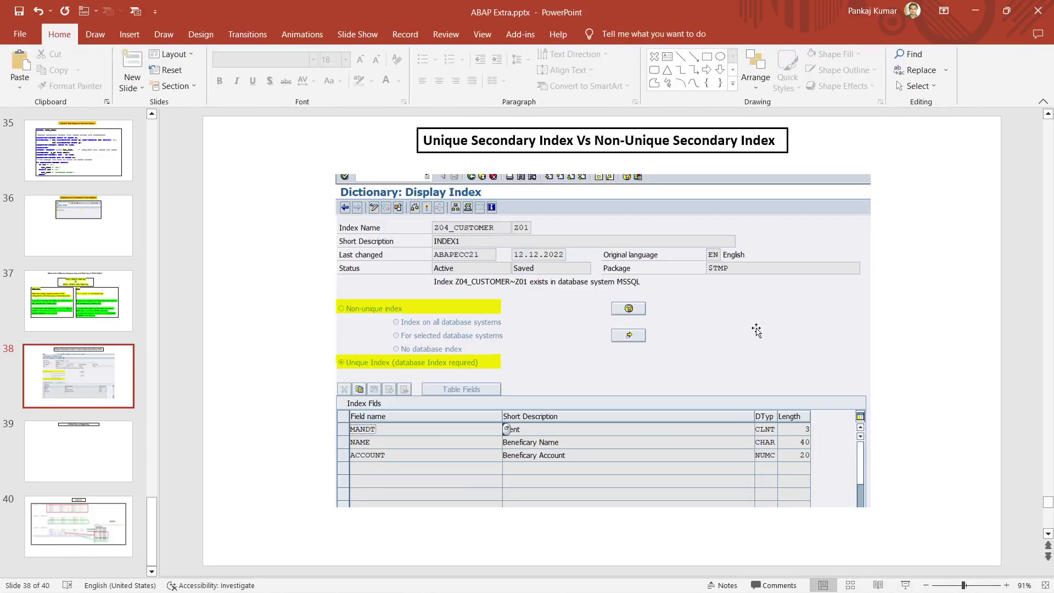
{"action": "left_click", "coordinate": [756, 330]}
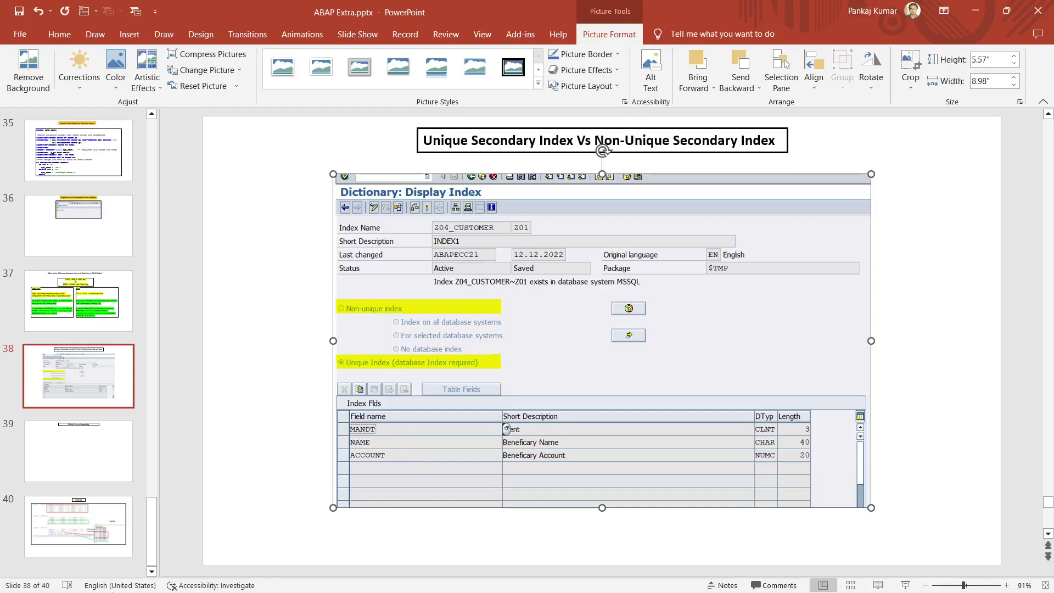
{"action": "mouse_move", "coordinate": [132, 589]}
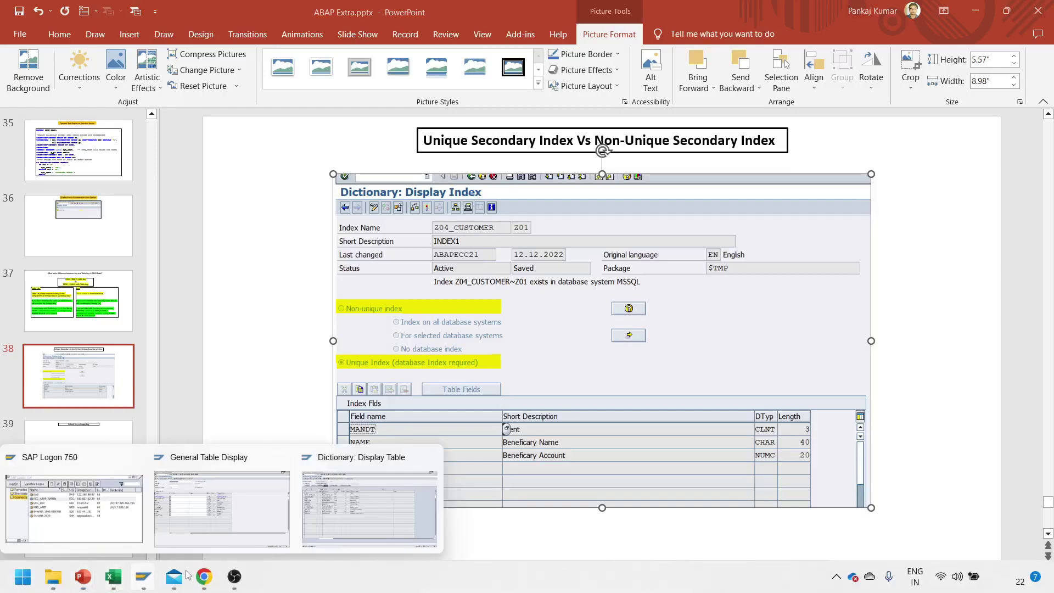
{"action": "left_click", "coordinate": [325, 515]}
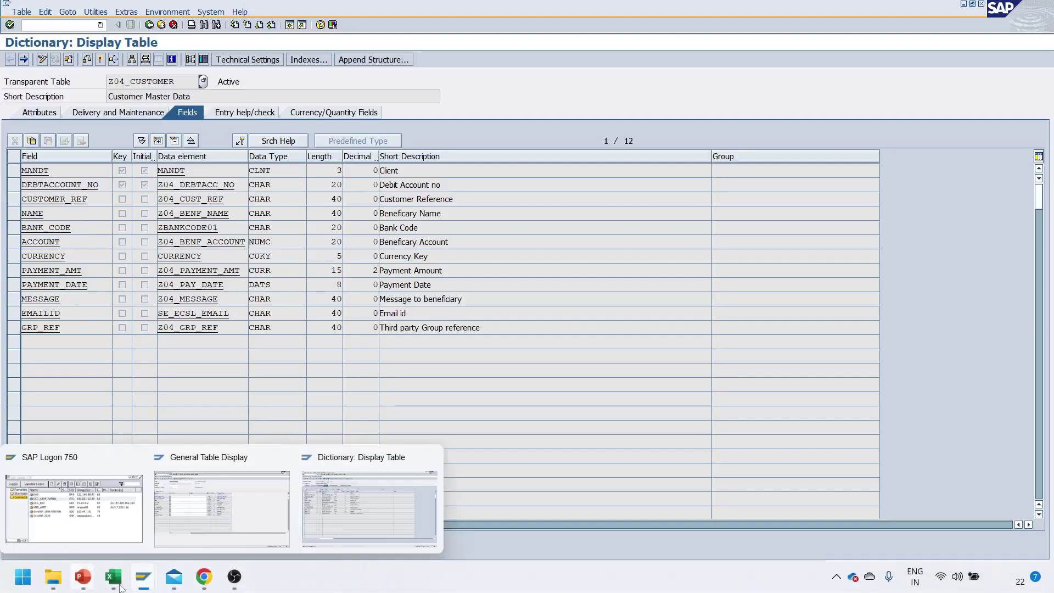
From Z04_CUSTOMER's Indexes list, create a new regular index named ZI1.
{"action": "left_click", "coordinate": [234, 584]}
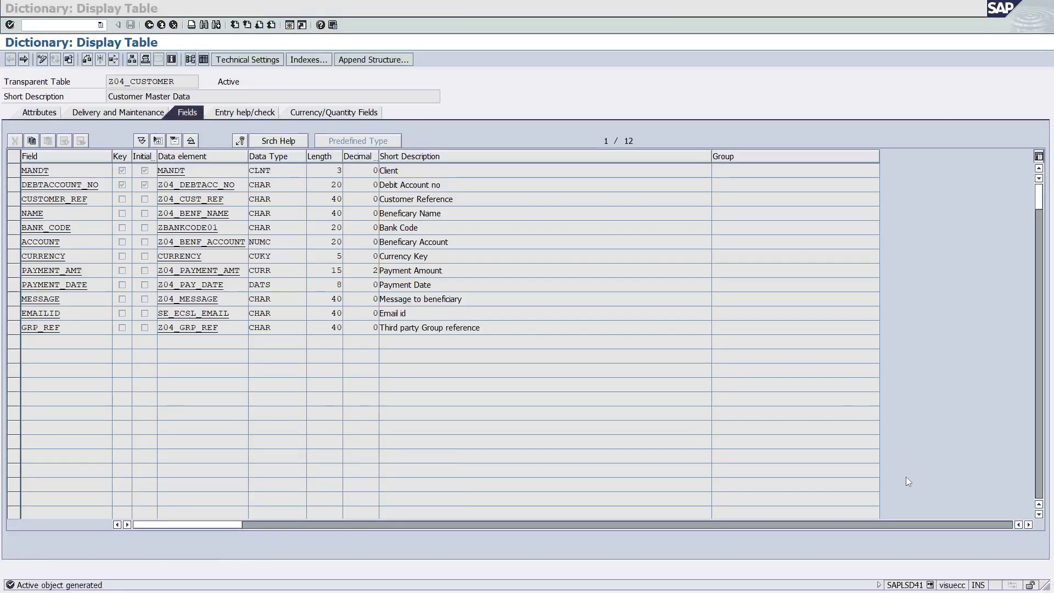
{"action": "left_click", "coordinate": [979, 14]}
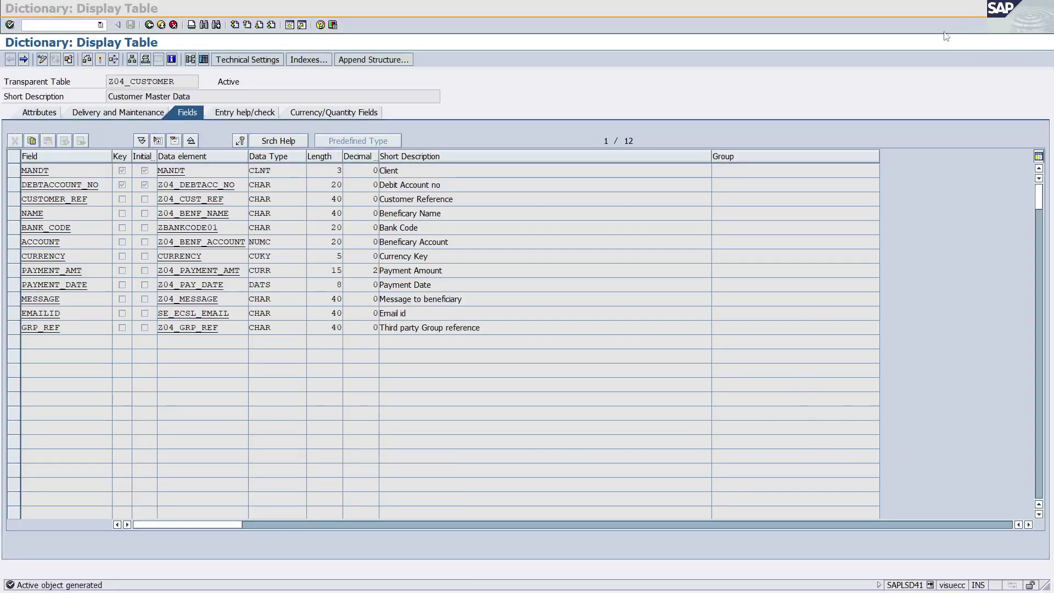
{"action": "left_click", "coordinate": [306, 60]}
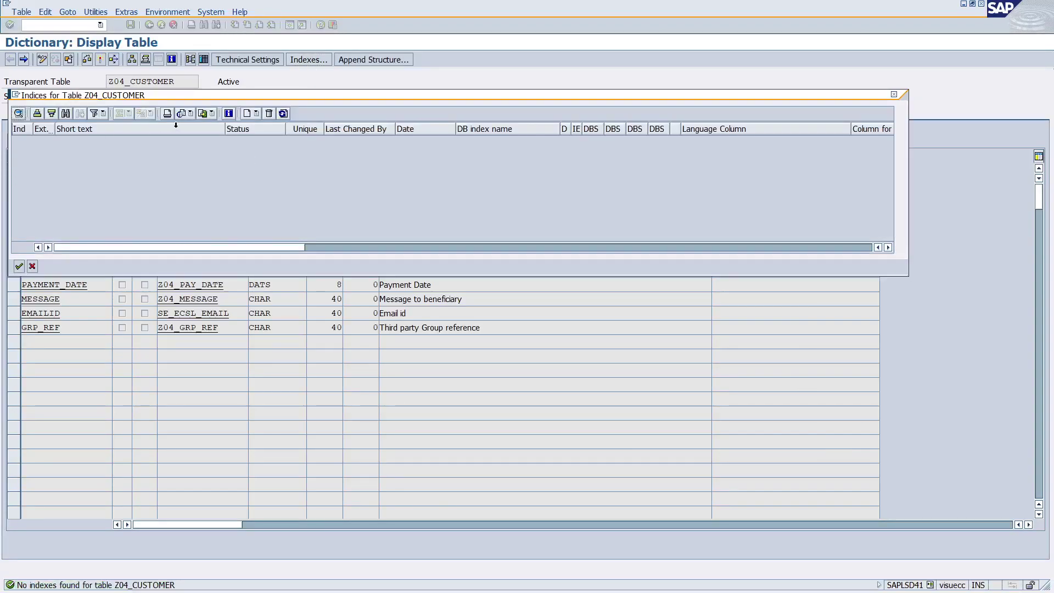
{"action": "left_click", "coordinate": [247, 113]}
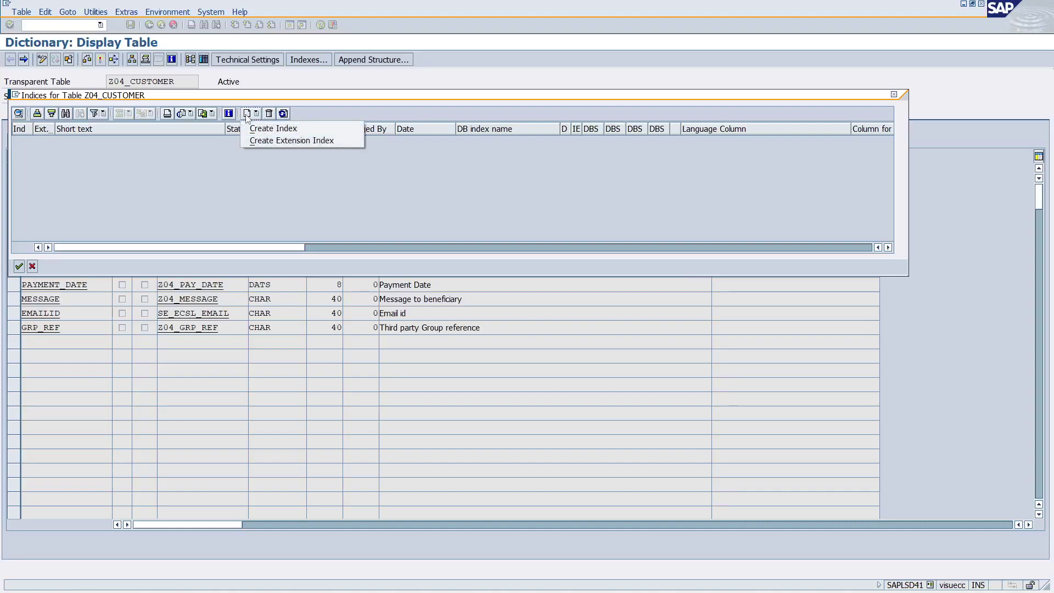
{"action": "left_click", "coordinate": [273, 128]}
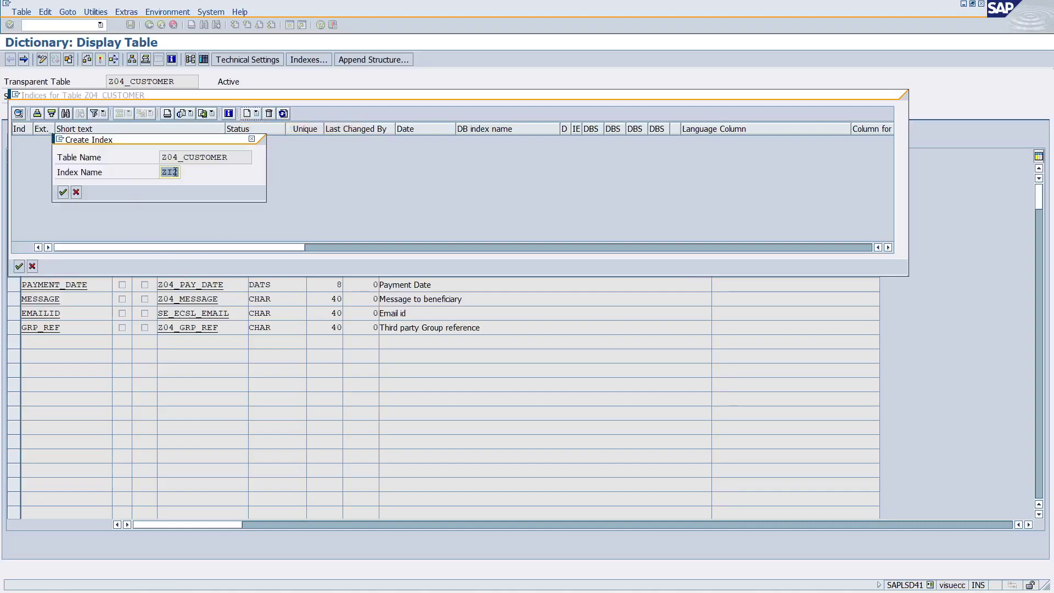
{"action": "type", "text": "Z"}
{"action": "key", "text": "Caps_Lock"}
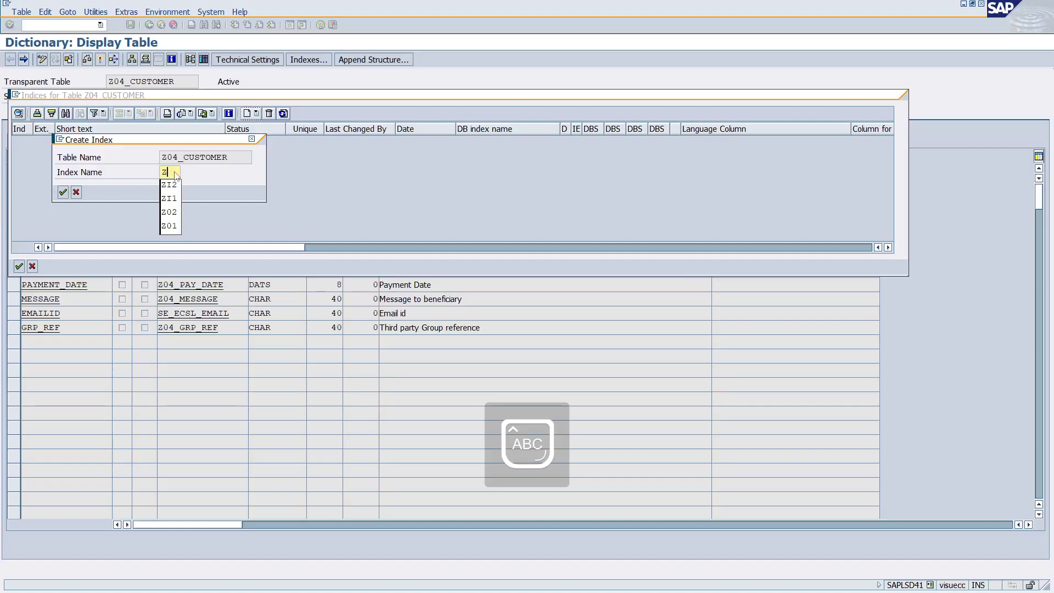
{"action": "type", "text": "I1"}
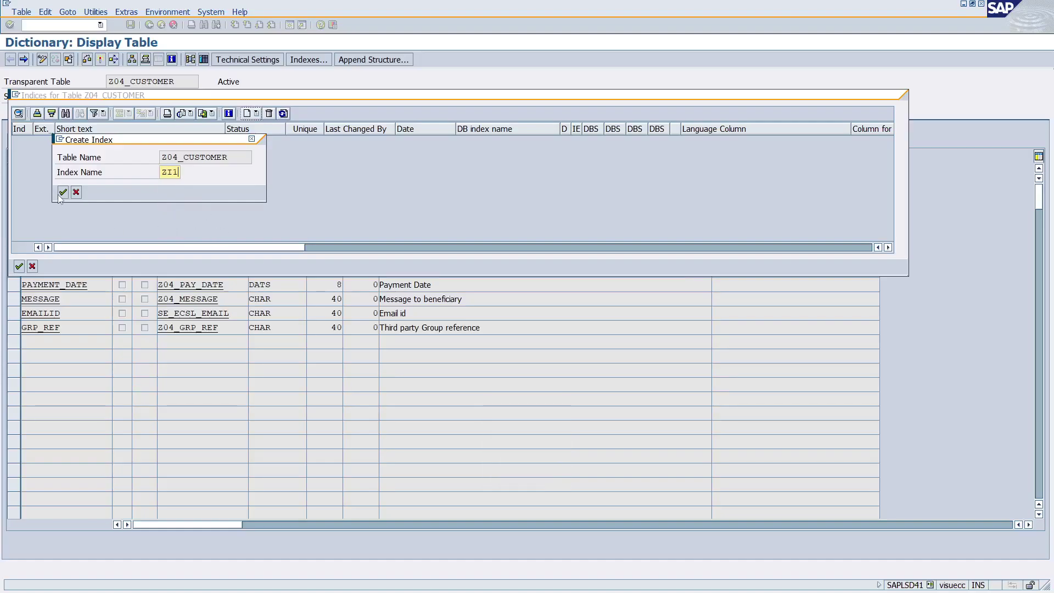
{"action": "left_click", "coordinate": [62, 192]}
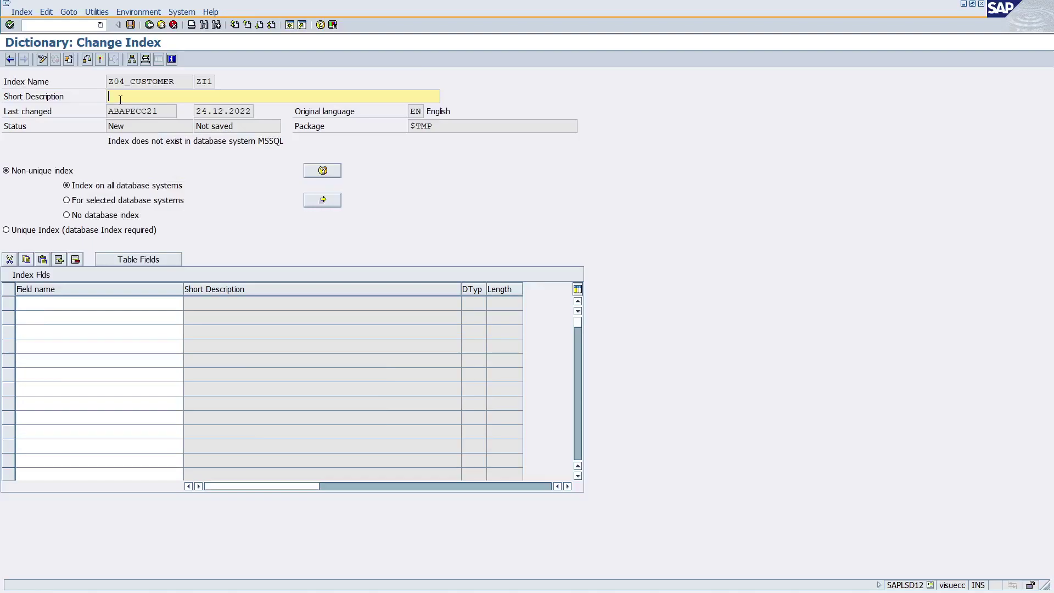
Describe index ZI1 as 'NON UNIQE INDE' and add table fields MANDT, NAME and BANK_CODE.
{"action": "type", "text": "NON UNIQE INDEX"}
{"action": "left_click", "coordinate": [45, 303]}
{"action": "left_click", "coordinate": [137, 261]}
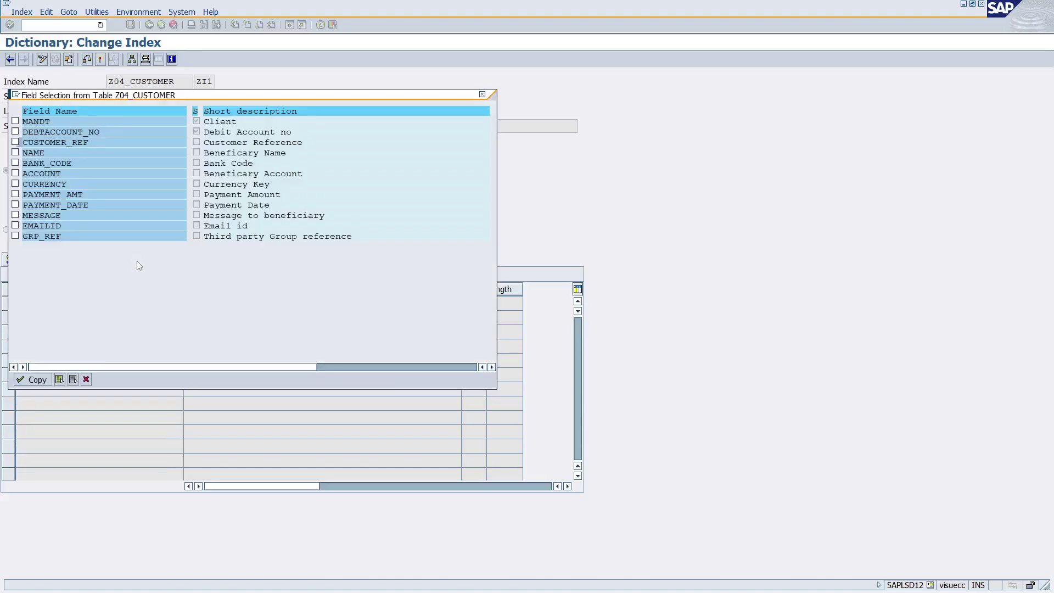
{"action": "left_click", "coordinate": [15, 122]}
{"action": "left_click", "coordinate": [15, 153]}
{"action": "left_click", "coordinate": [16, 163]}
{"action": "left_click", "coordinate": [34, 380]}
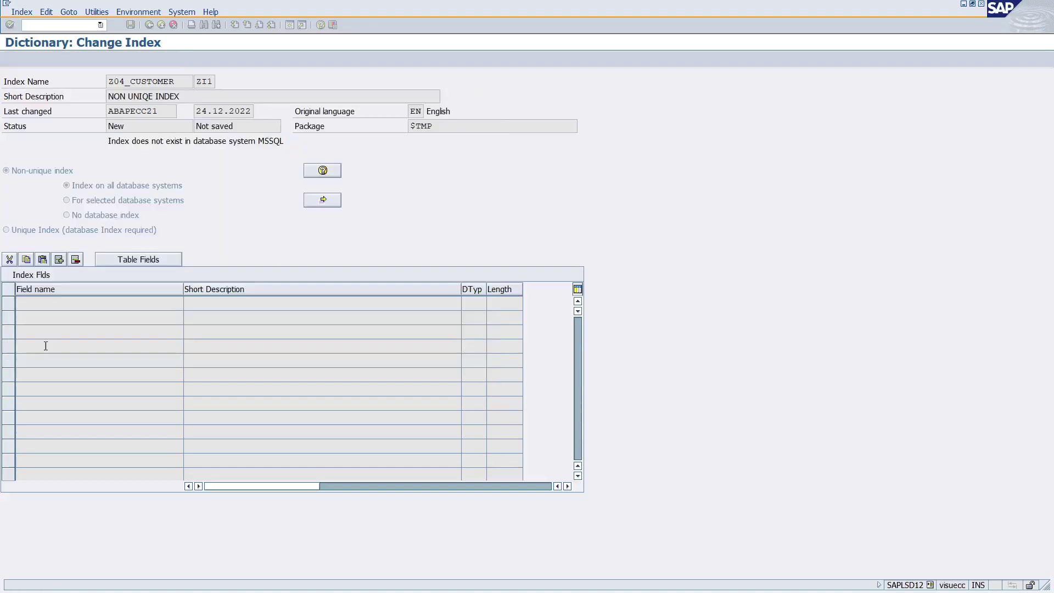
Save and activate index ZI1 after checking its NAME and BANK_CODE field rows.
{"action": "key", "text": "Down"}
{"action": "key", "text": "Down"}
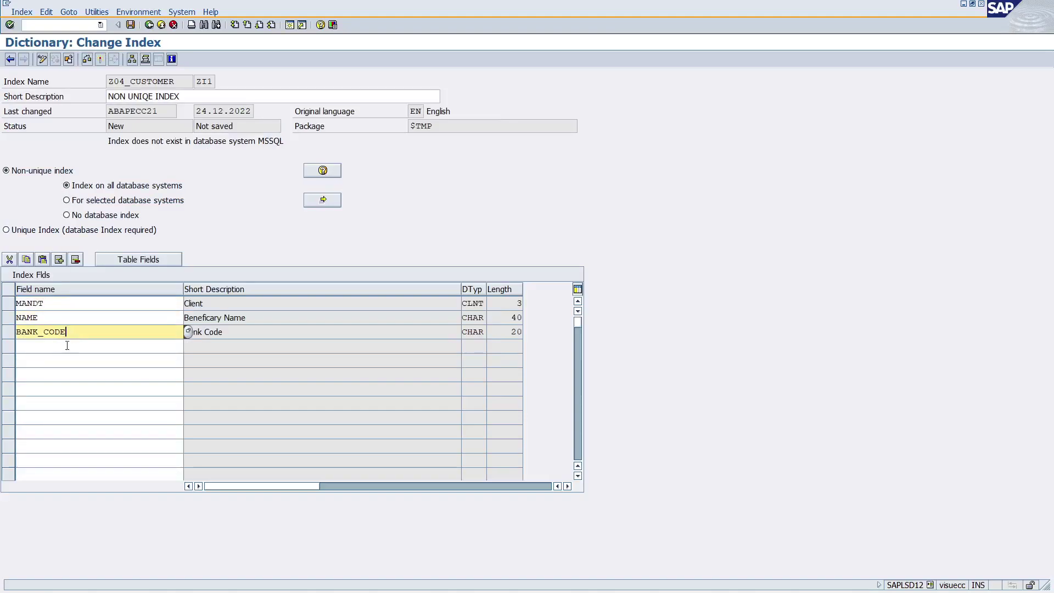
{"action": "left_click", "coordinate": [27, 318]}
{"action": "left_click", "coordinate": [31, 332]}
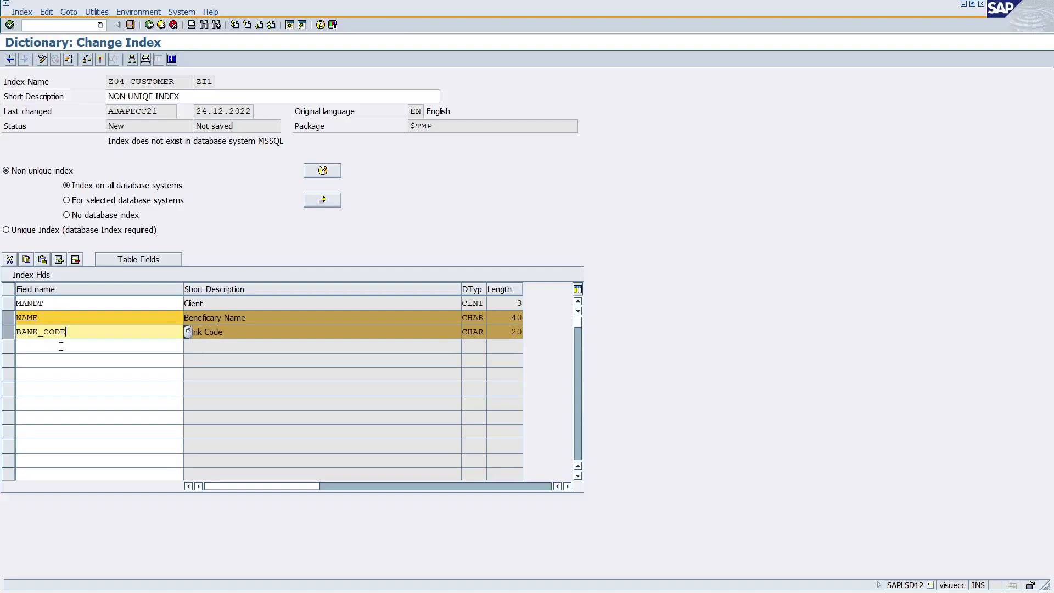
{"action": "left_click_drag", "start_coordinate": [71, 331], "coordinate": [2, 318]}
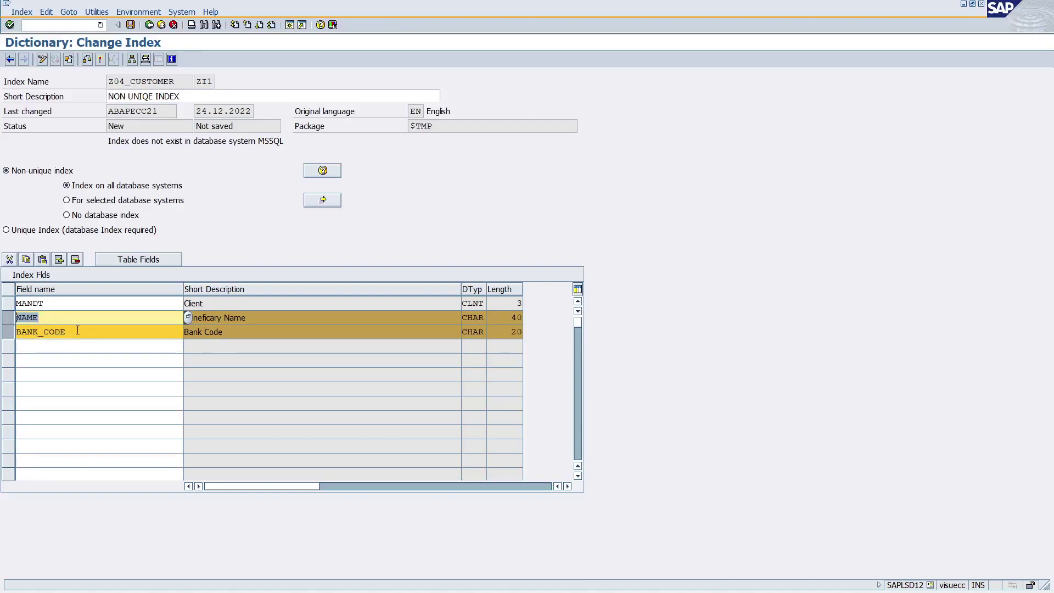
{"action": "left_click_drag", "start_coordinate": [77, 331], "coordinate": [14, 332]}
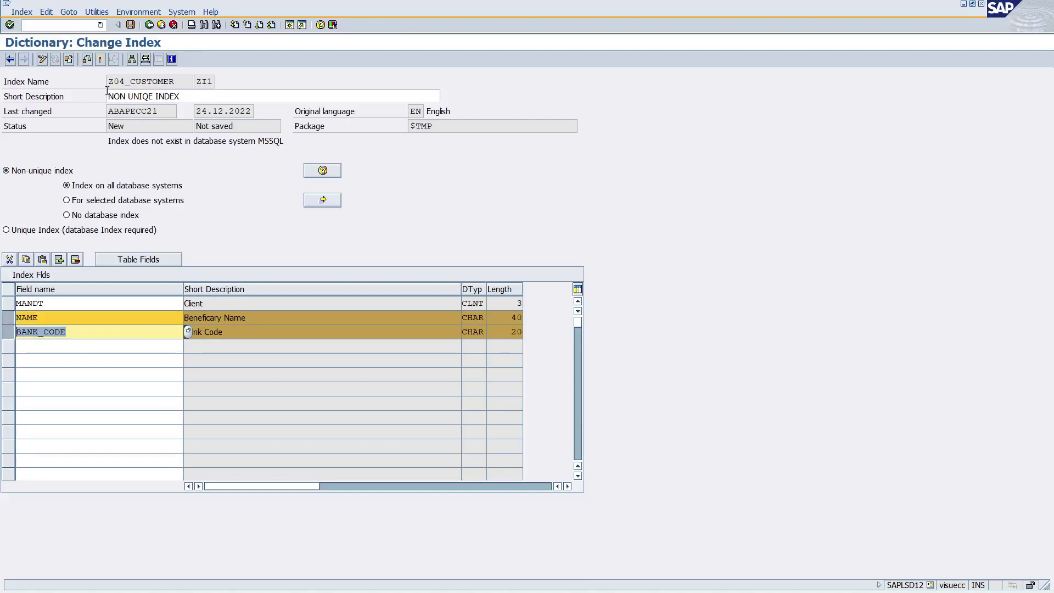
{"action": "left_click", "coordinate": [130, 25]}
{"action": "left_click", "coordinate": [100, 62]}
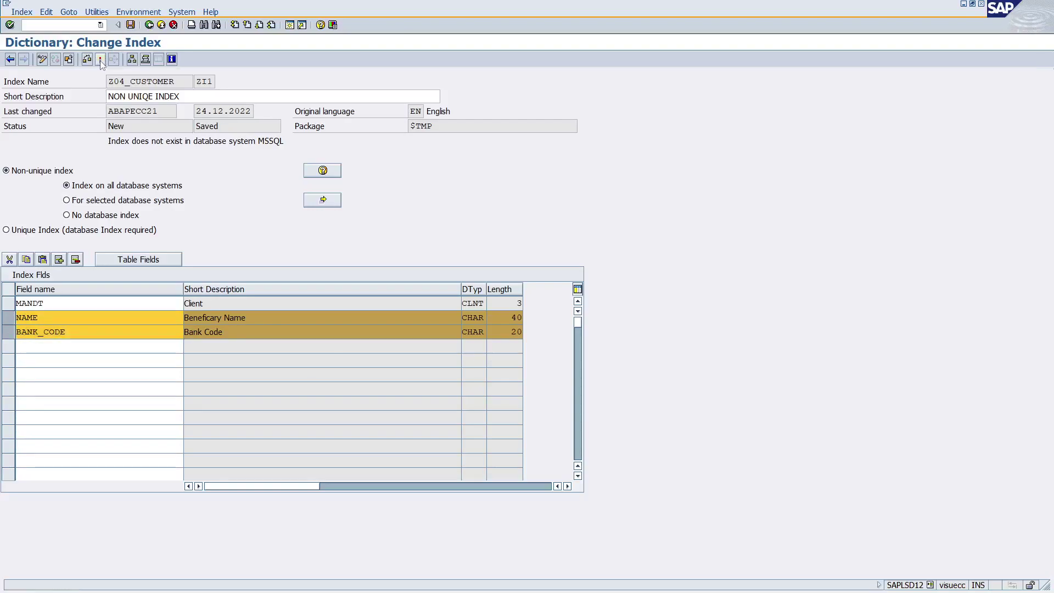
{"action": "left_click", "coordinate": [149, 25]}
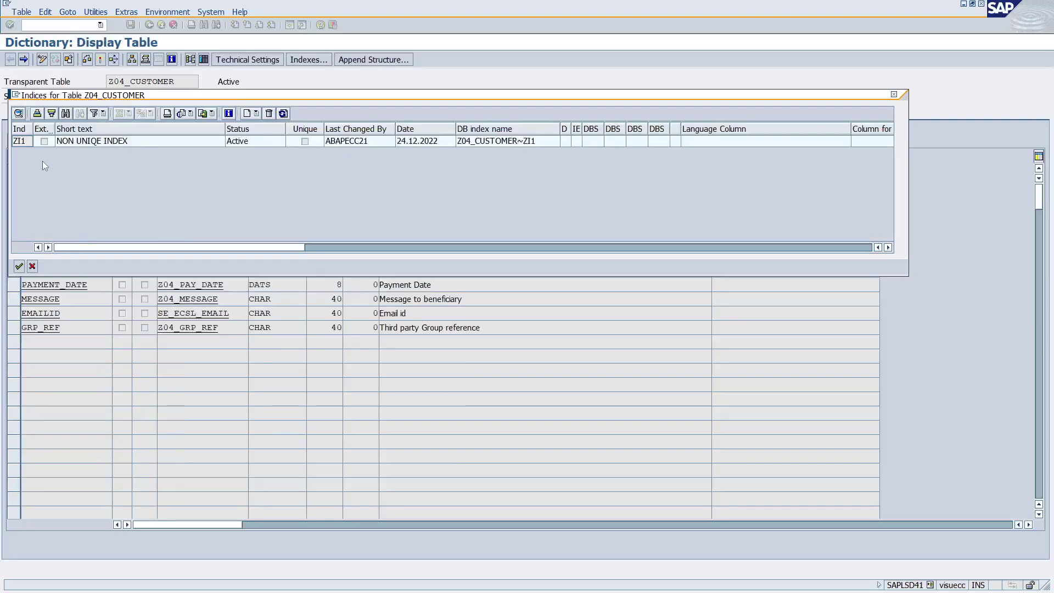
Display index ZI1, then go back and activate the Z04_CUSTOMER table.
{"action": "left_click", "coordinate": [24, 141]}
{"action": "left_click", "coordinate": [18, 267]}
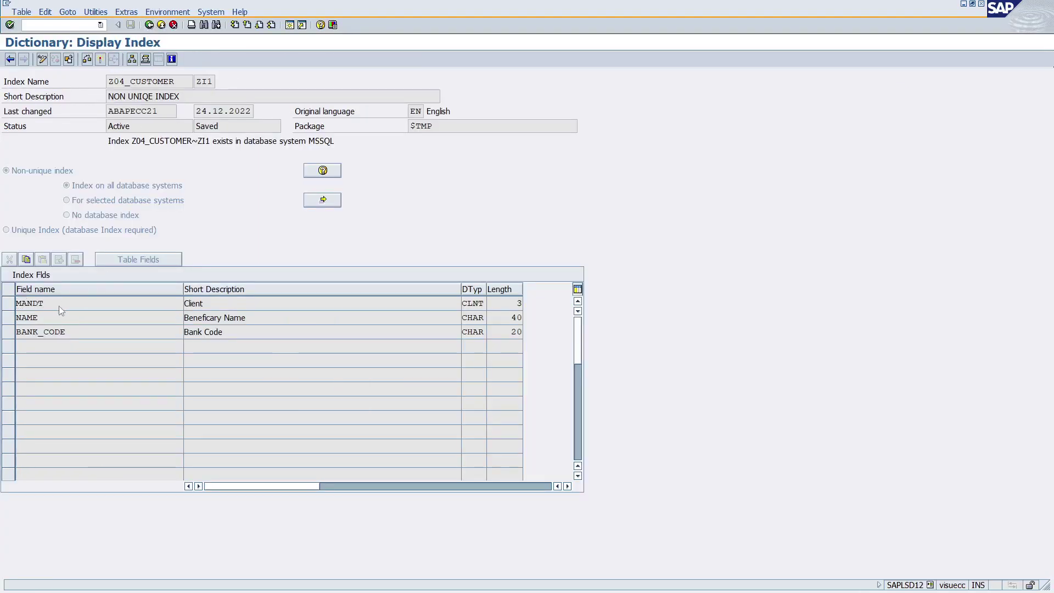
{"action": "key", "text": "F3"}
{"action": "left_click", "coordinate": [32, 267]}
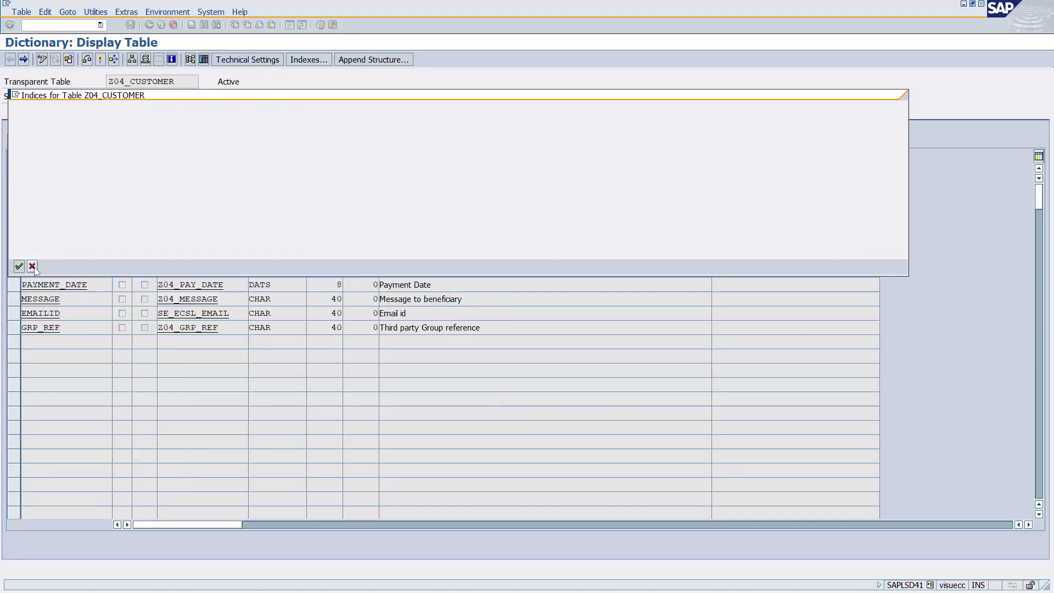
{"action": "left_click", "coordinate": [102, 61]}
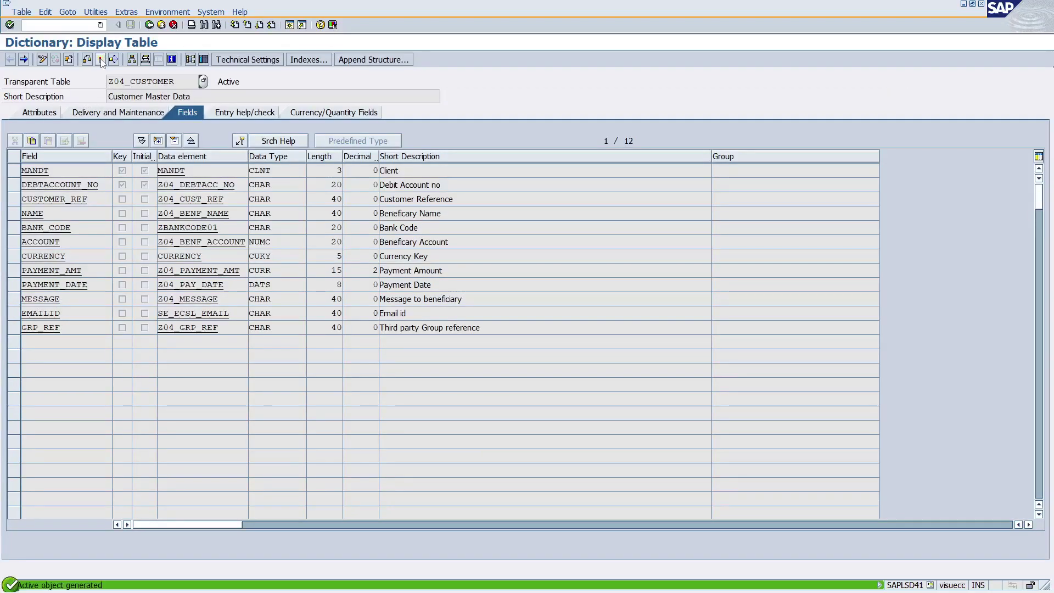
In SE16N, list the Z04_CUSTOMER entries and add a blank new row.
{"action": "mouse_move", "coordinate": [197, 590]}
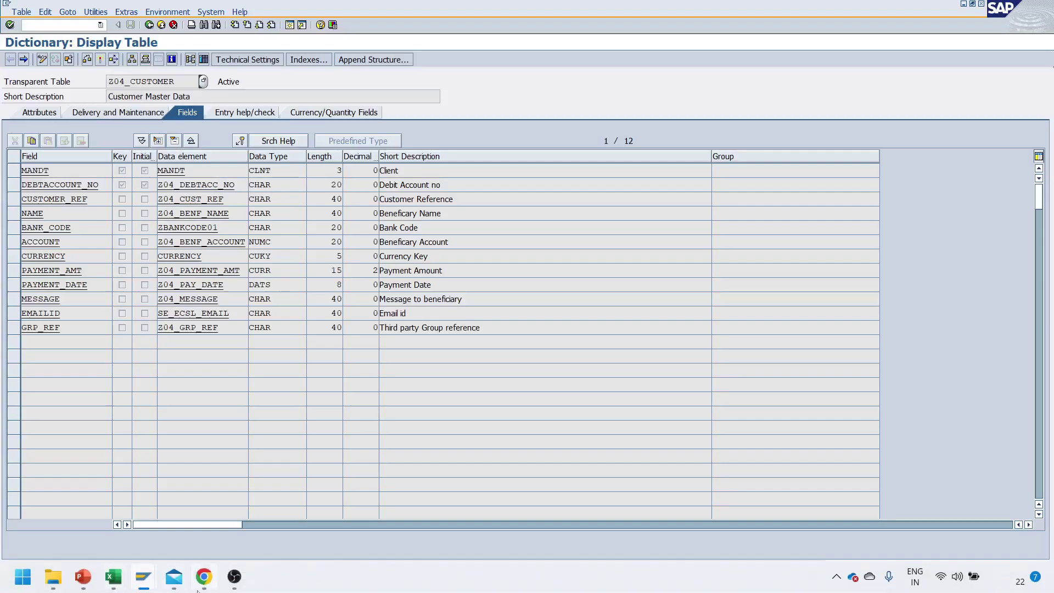
{"action": "mouse_move", "coordinate": [152, 588]}
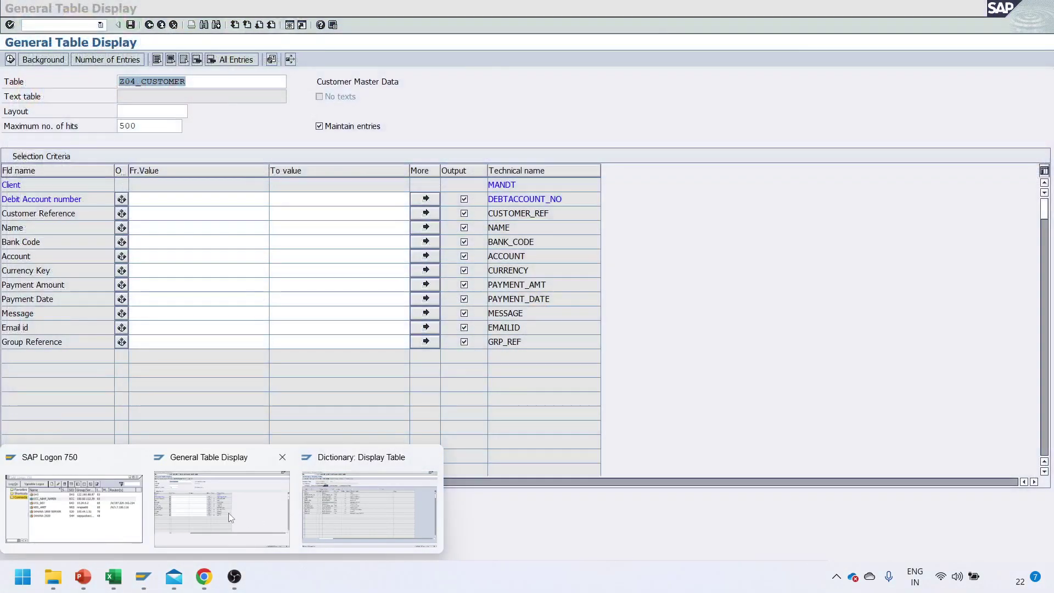
{"action": "left_click", "coordinate": [229, 512]}
{"action": "key", "text": "F8"}
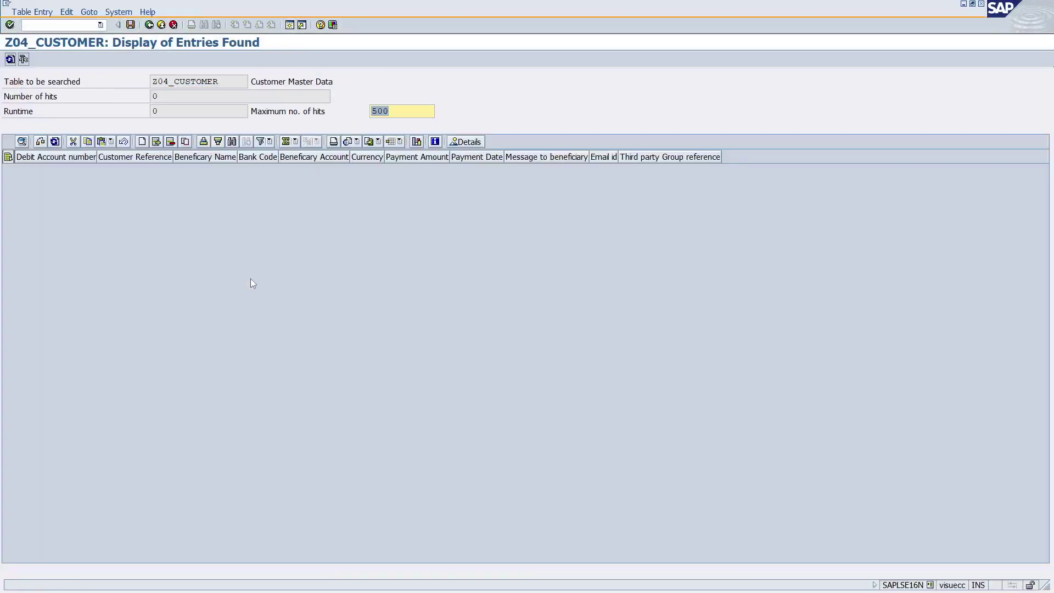
{"action": "left_click", "coordinate": [156, 141]}
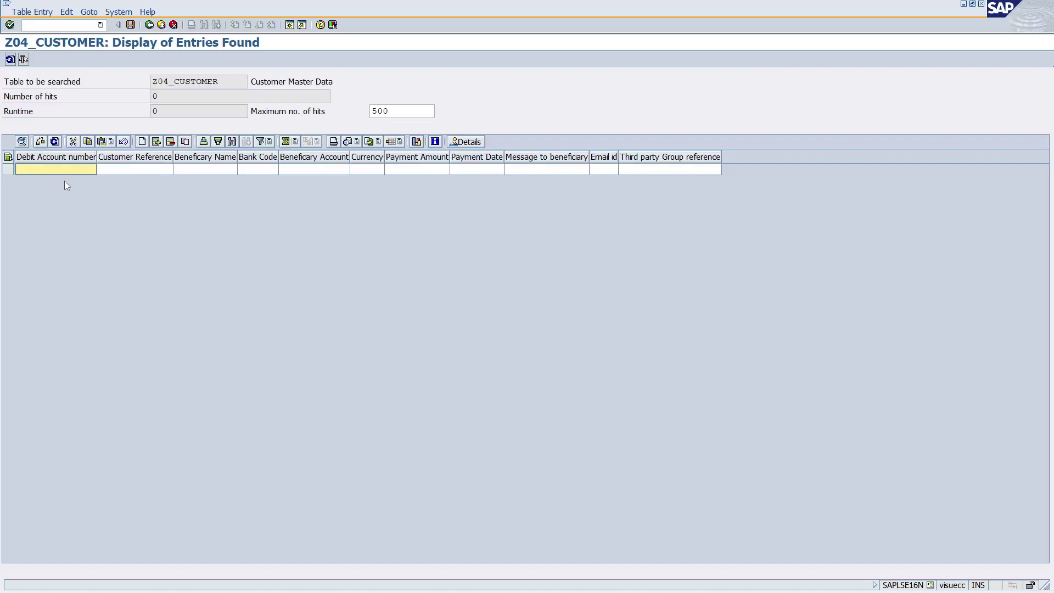
Reopen index ZI1 in SE11 to review its fields MANDT, NAME and BANK_CODE.
{"action": "key", "text": "alt+Tab"}
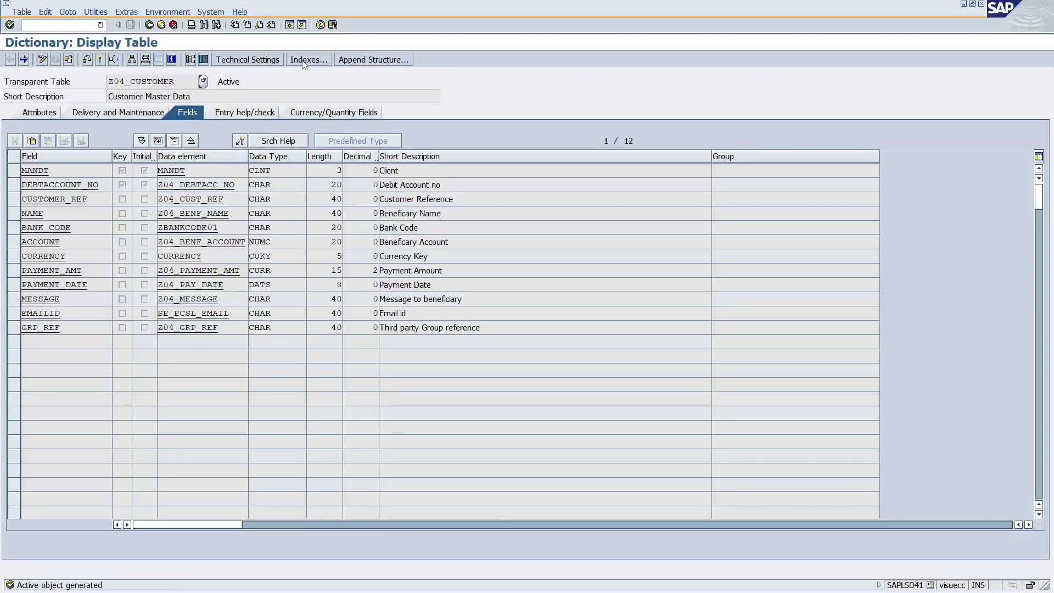
{"action": "left_click", "coordinate": [308, 59]}
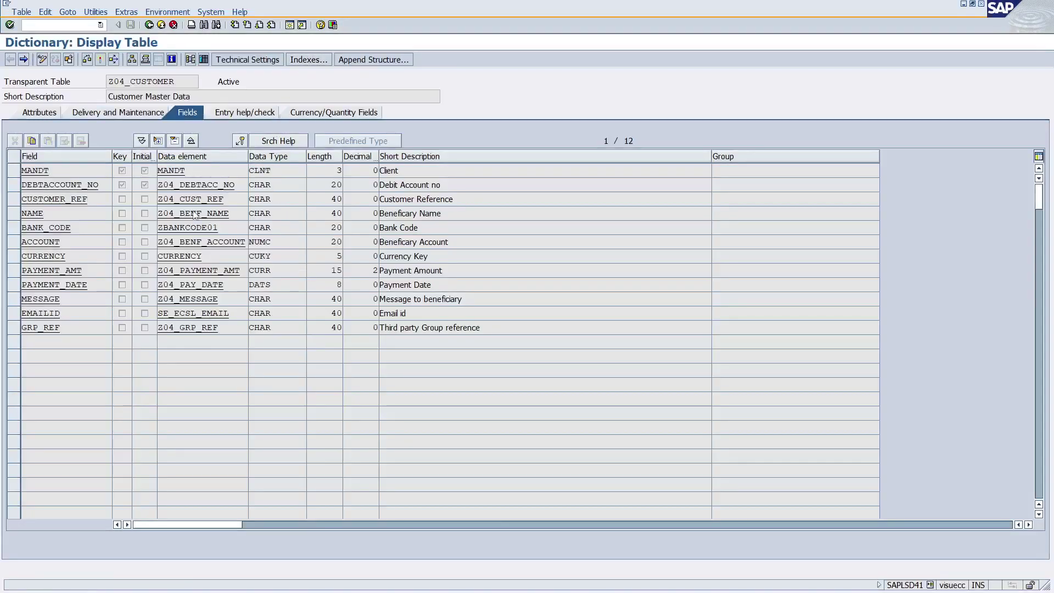
{"action": "double_click", "coordinate": [82, 141]}
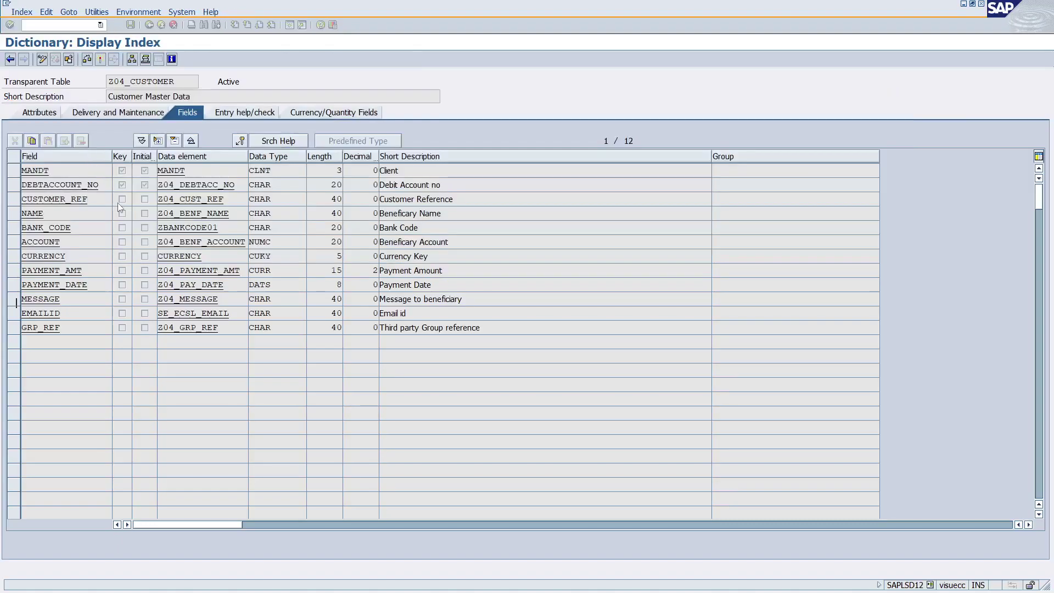
{"action": "key", "text": "Down"}
{"action": "key", "text": "Down"}
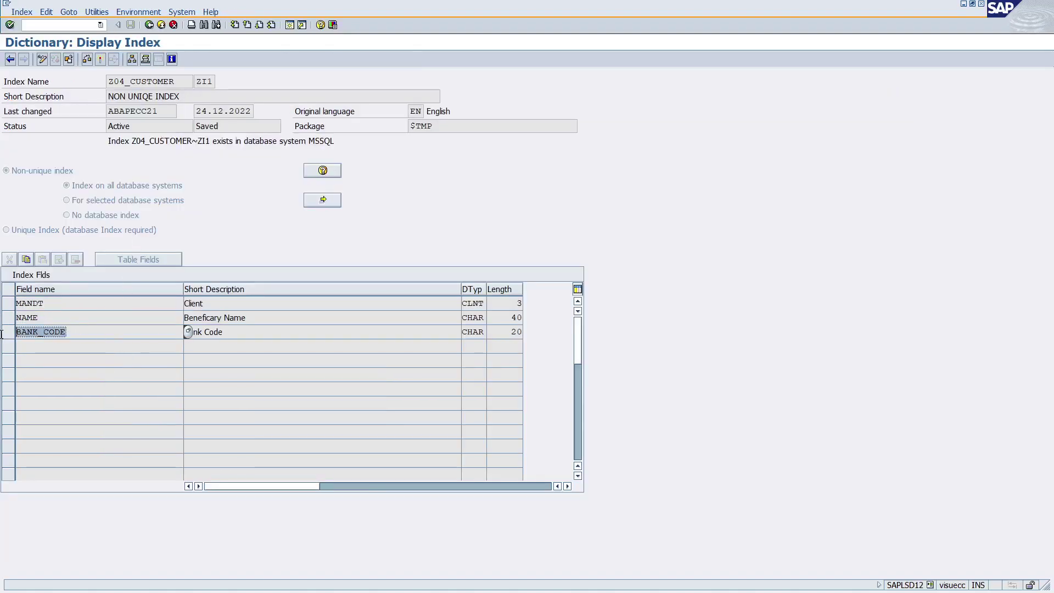
{"action": "key", "text": "alt+Tab"}
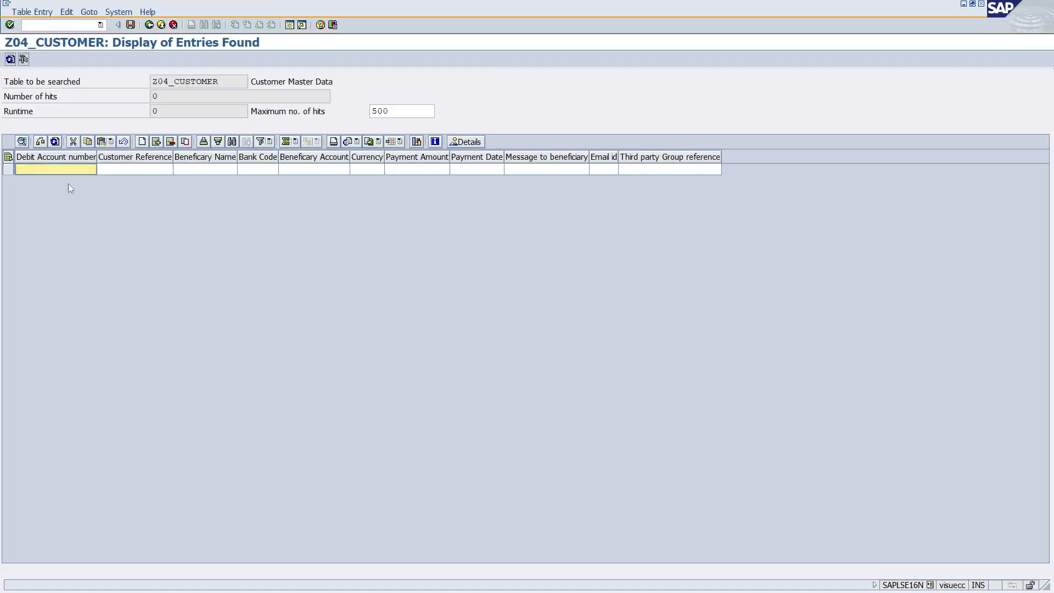
Fill row 1 with a beneficiary name and bank code BANC01.
{"action": "left_click", "coordinate": [96, 173]}
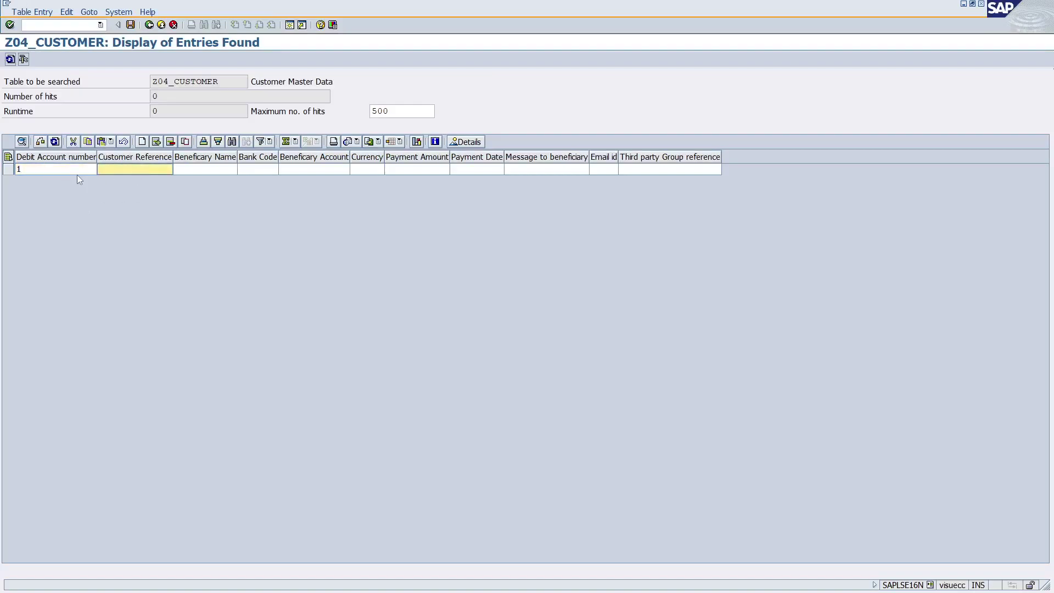
{"action": "left_click", "coordinate": [32, 172]}
{"action": "left_click", "coordinate": [145, 172]}
{"action": "left_click", "coordinate": [221, 173]}
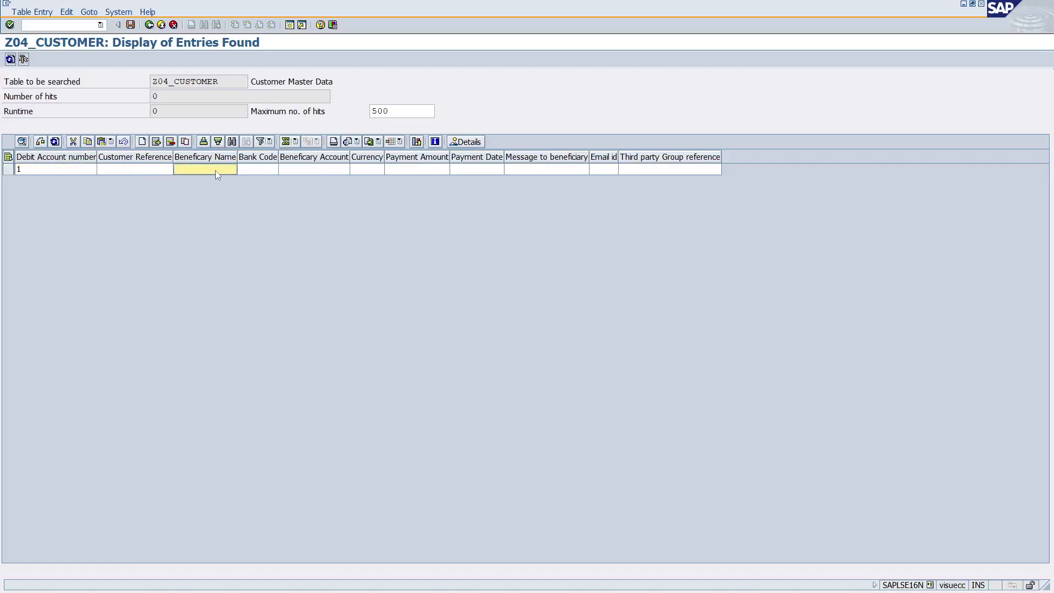
{"action": "left_click", "coordinate": [245, 171]}
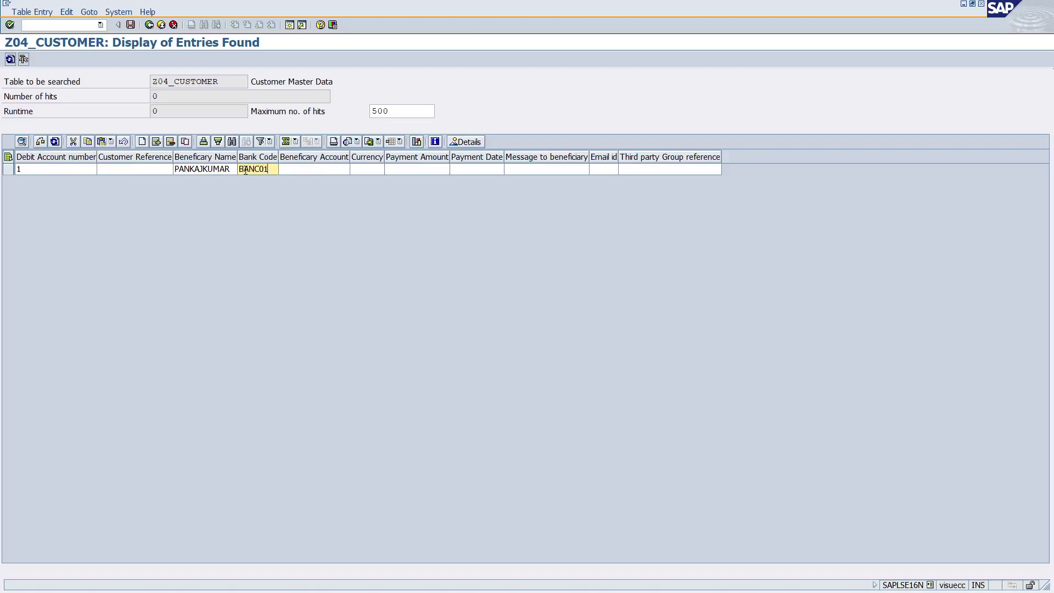
{"action": "double_click", "coordinate": [245, 170]}
Insert a second row with debit account 2, the same beneficiary name and bank code BANC01.
{"action": "left_click", "coordinate": [156, 141]}
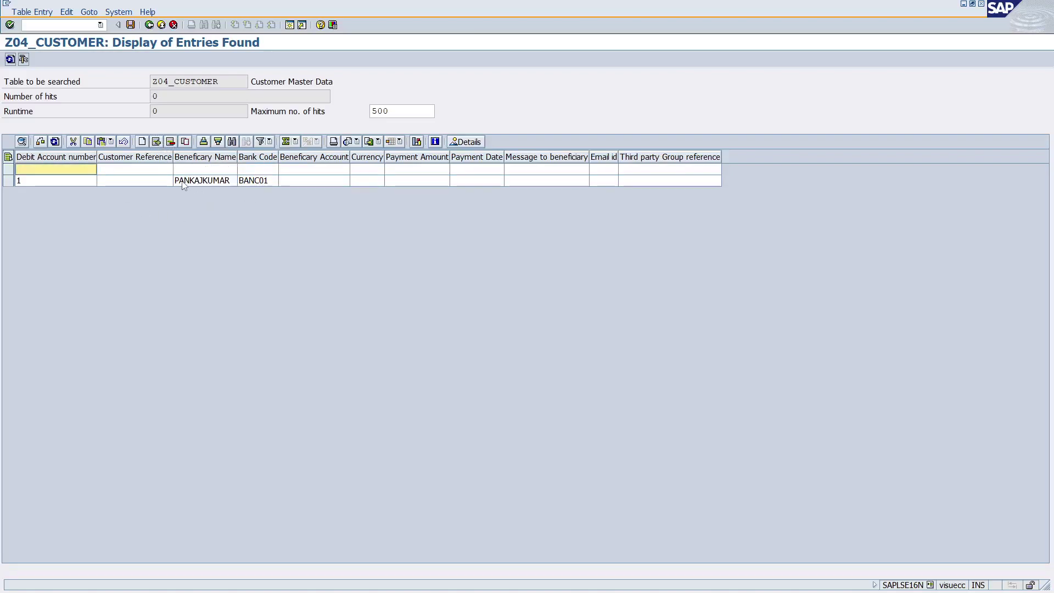
{"action": "type", "text": "2"}
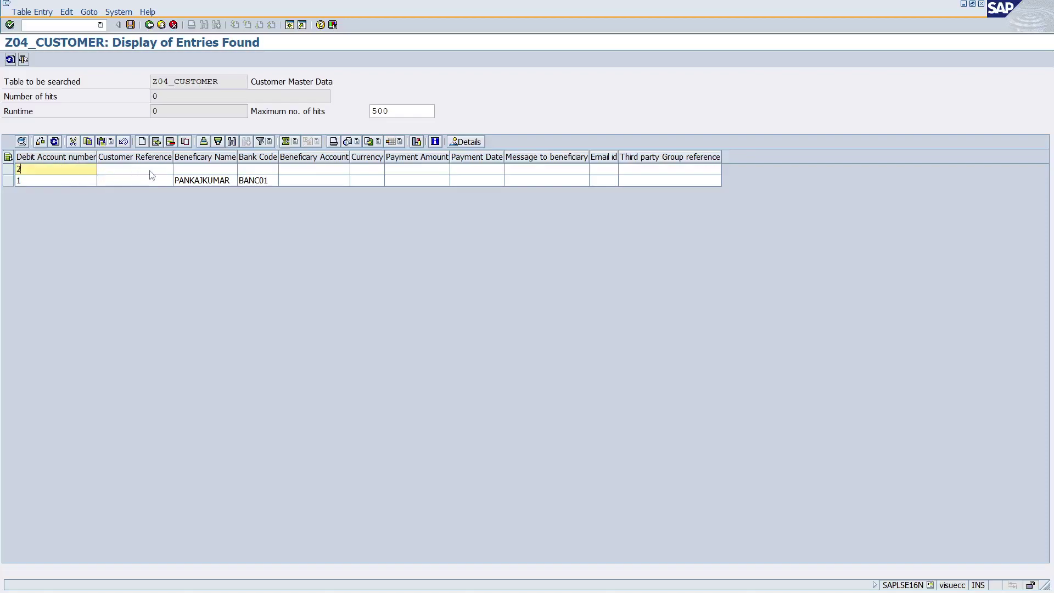
{"action": "key", "text": "Tab"}
{"action": "key", "text": "Tab"}
{"action": "type", "text": "PANKAJ"}
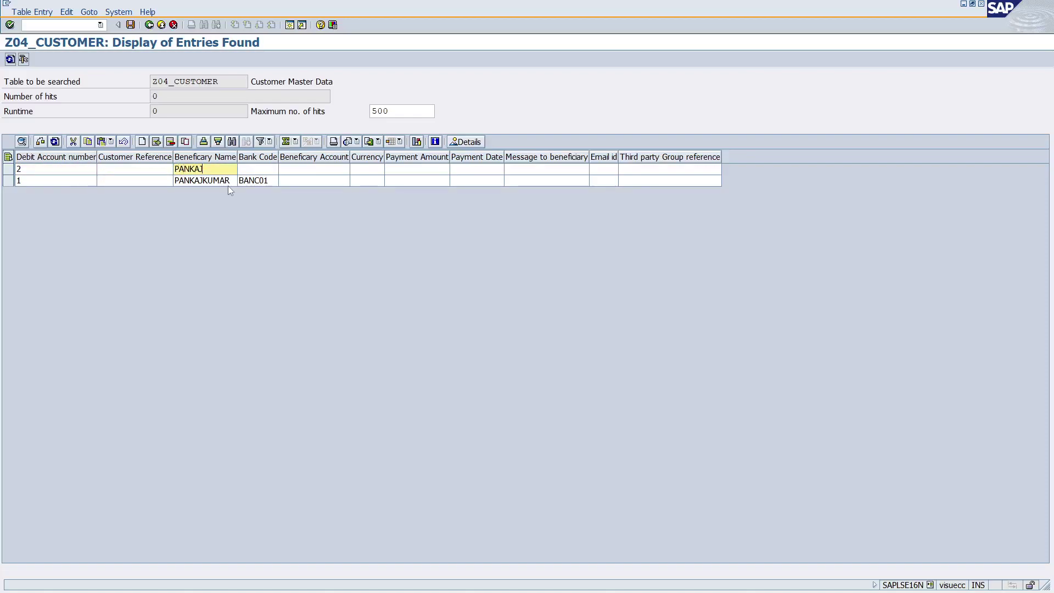
{"action": "key", "text": "Tab"}
{"action": "type", "text": "BANC01"}
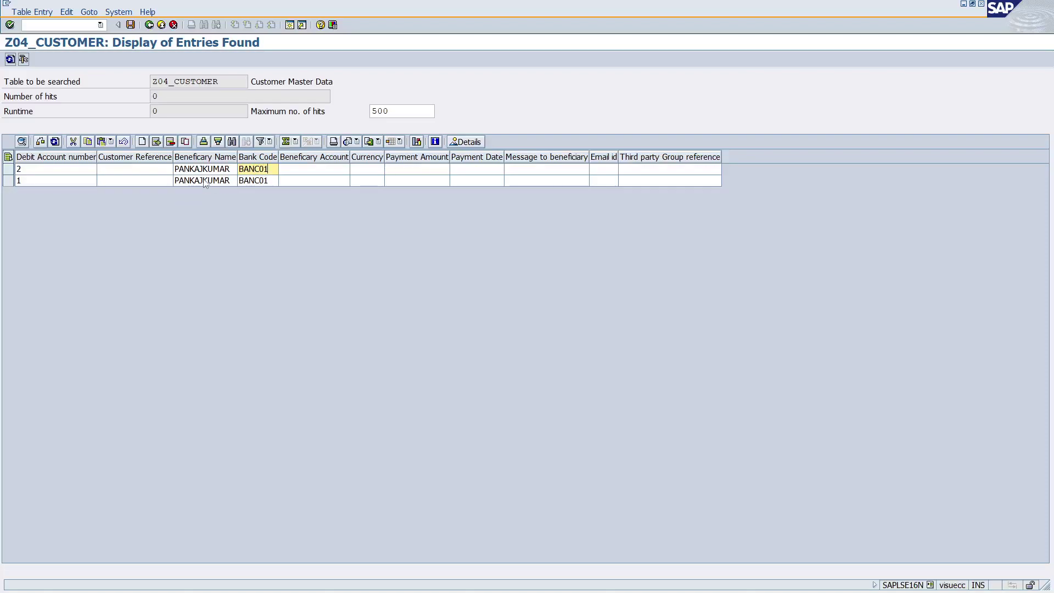
{"action": "key", "text": "Left"}
{"action": "key", "text": "Left"}
{"action": "key", "text": "Left"}
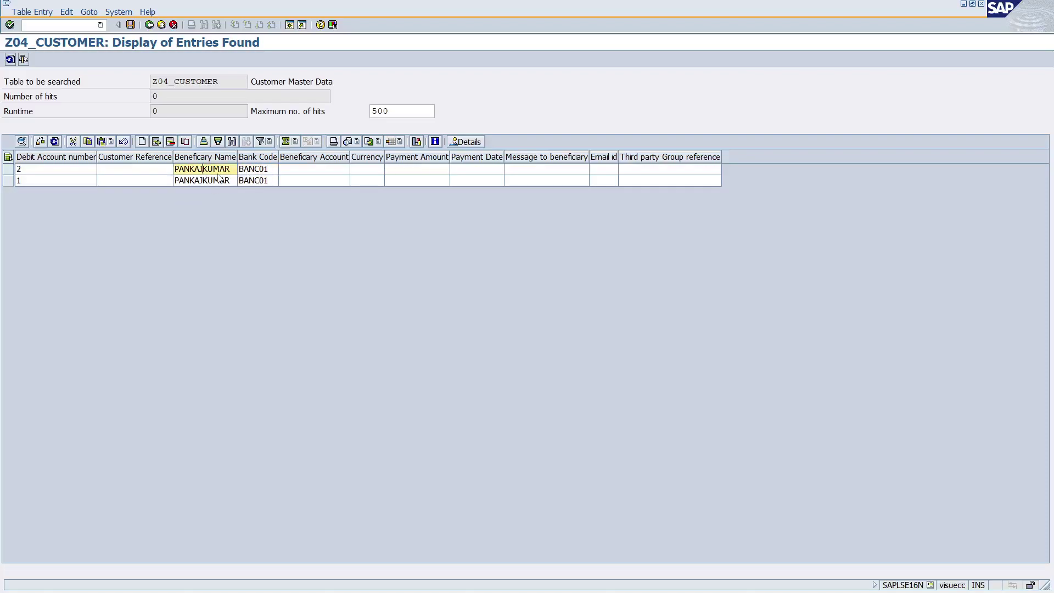
{"action": "left_click", "coordinate": [217, 181]}
{"action": "left_click", "coordinate": [258, 182]}
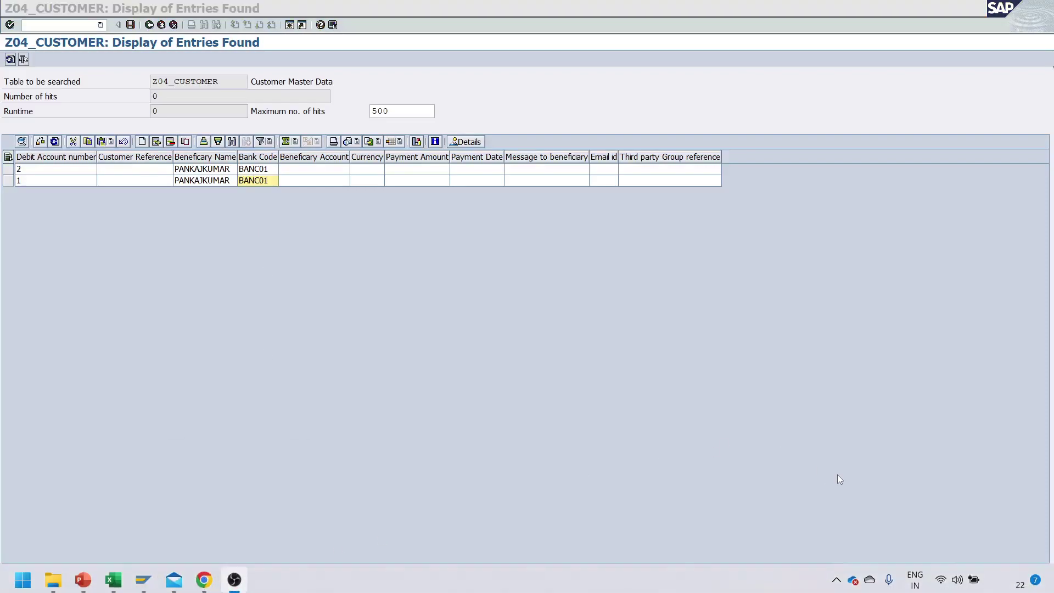
Save the two new entries and re-run the selection to list them.
{"action": "left_click", "coordinate": [975, 14]}
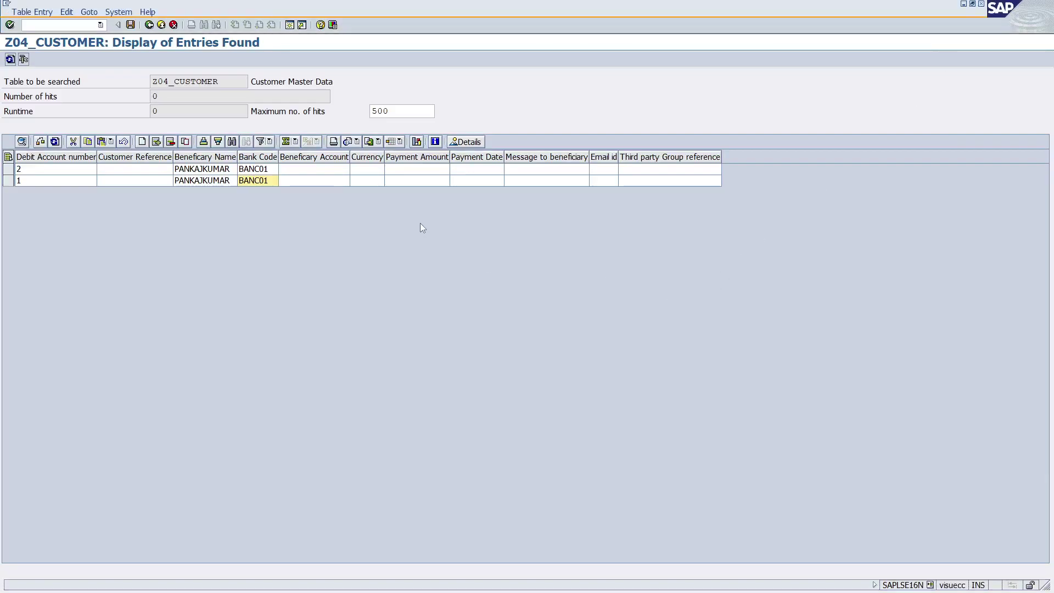
{"action": "left_click", "coordinate": [131, 25]}
{"action": "left_click", "coordinate": [35, 251]}
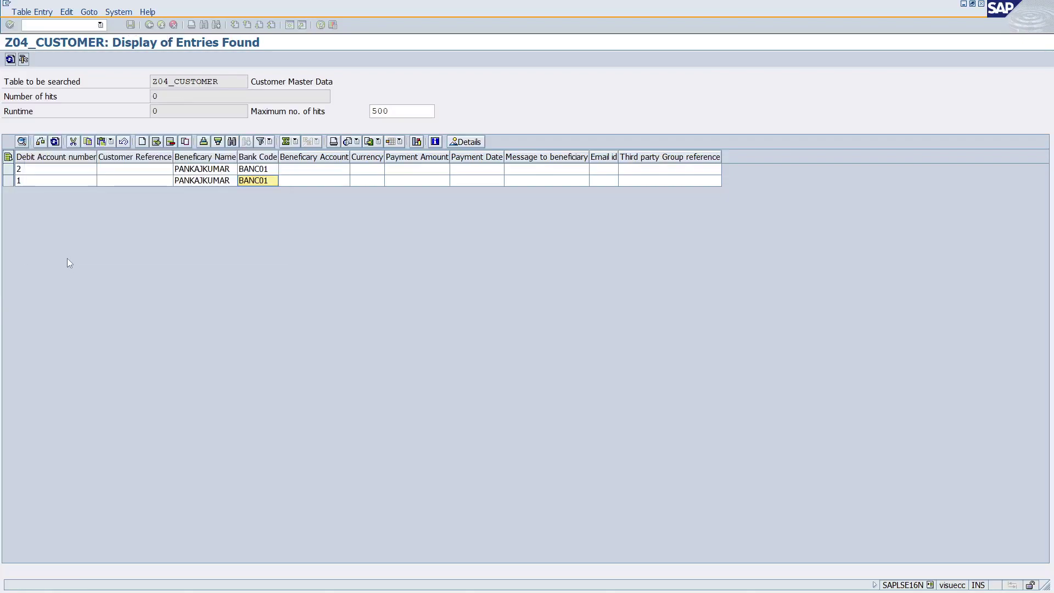
{"action": "left_click", "coordinate": [149, 25]}
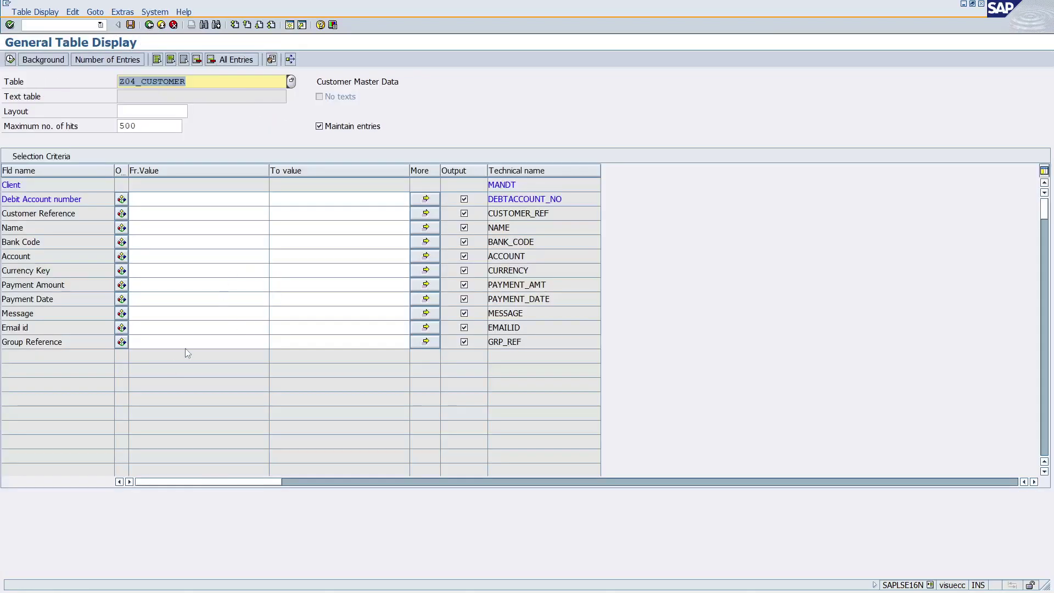
{"action": "left_click", "coordinate": [10, 59]}
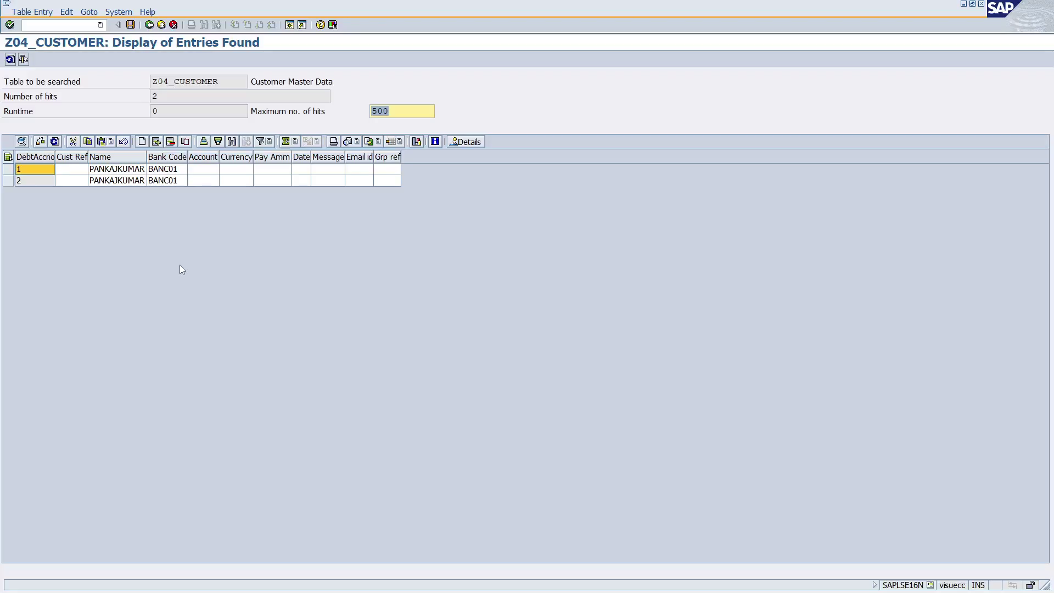
{"action": "key", "text": "alt+Tab"}
{"action": "key", "text": "Tab"}
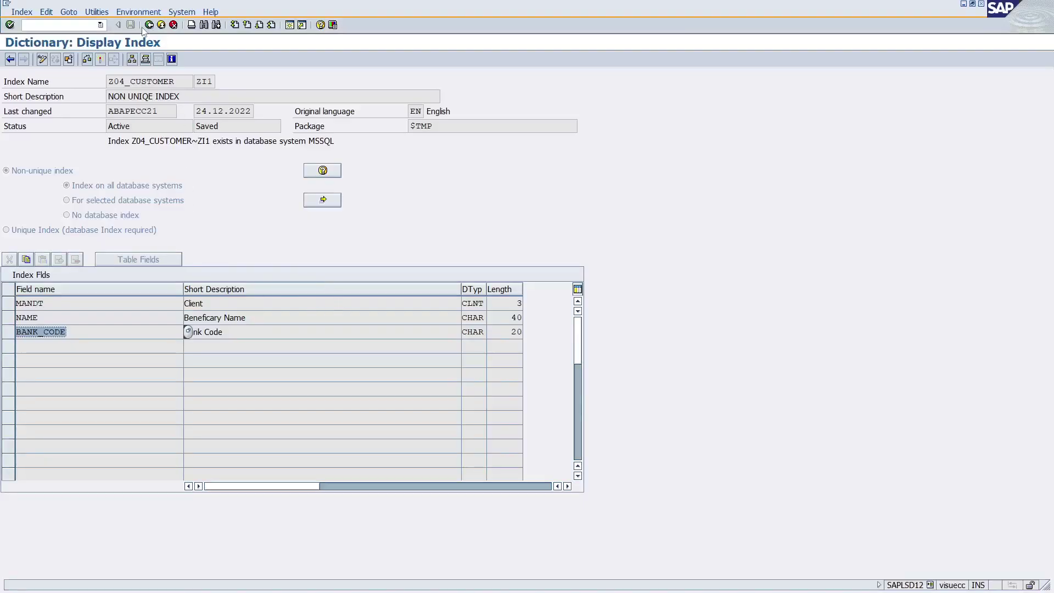
Create index ZI2 described 'UNIQUE INDEX DEMO' and mark it as a unique index.
{"action": "left_click", "coordinate": [149, 25]}
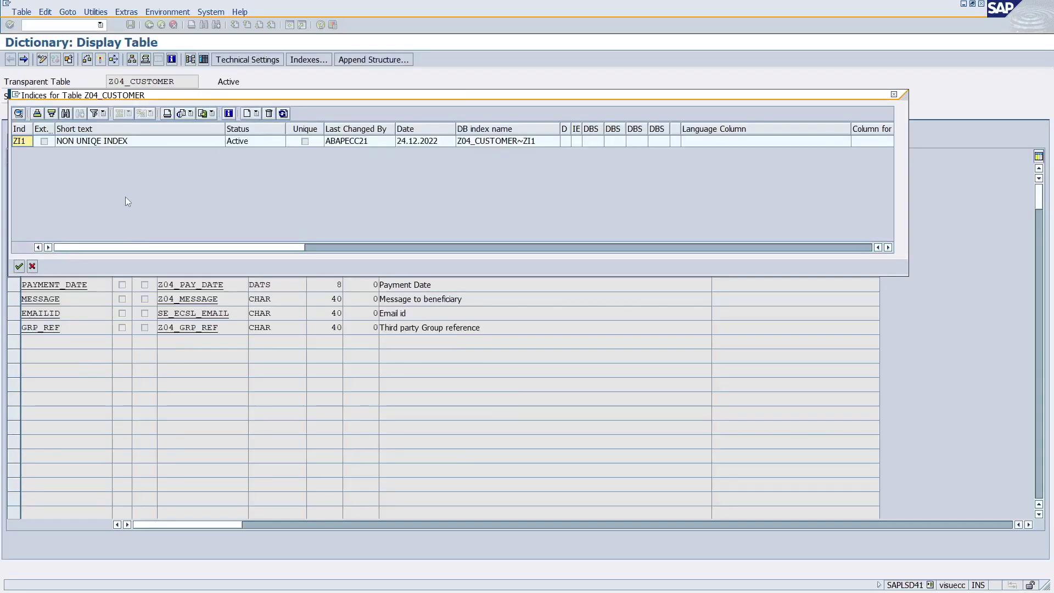
{"action": "left_click", "coordinate": [255, 114]}
{"action": "left_click", "coordinate": [261, 130]}
{"action": "left_click_drag", "start_coordinate": [173, 173], "coordinate": [181, 172]}
{"action": "key", "text": "Return"}
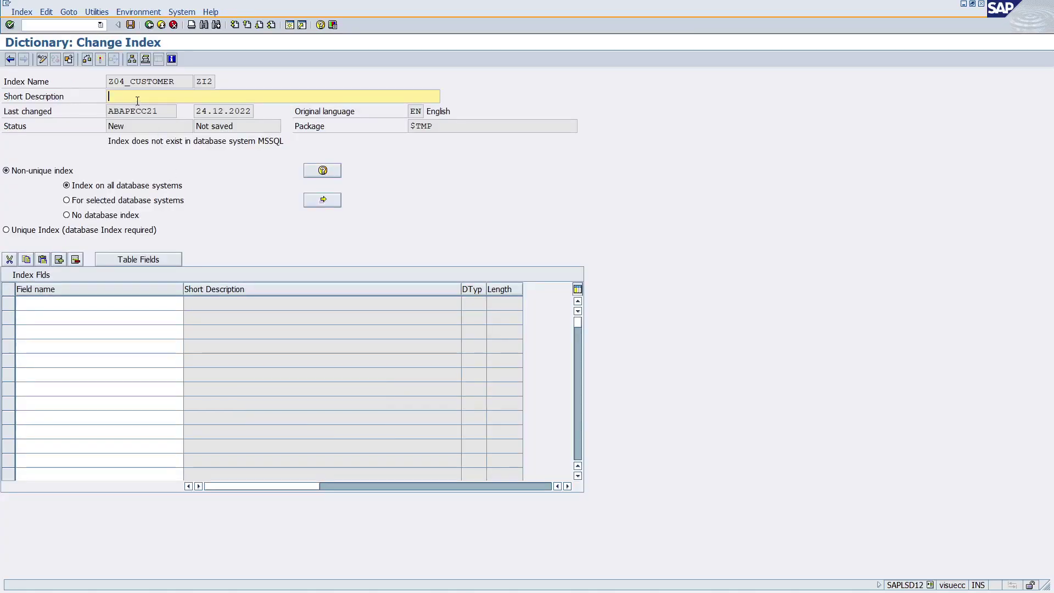
{"action": "type", "text": "NON UNIQUE INDEX DEMO"}
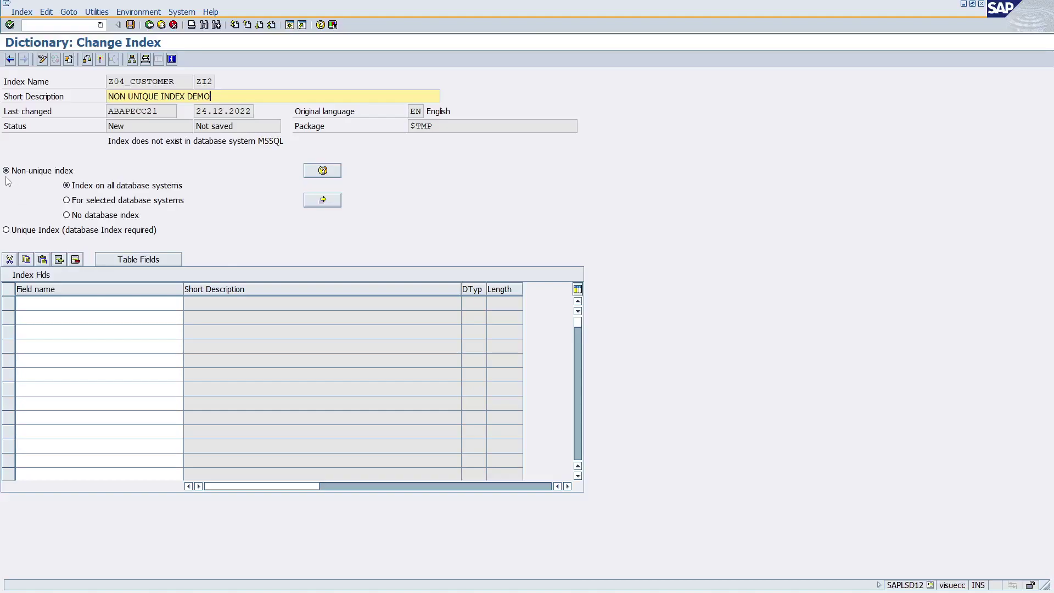
{"action": "left_click_drag", "start_coordinate": [131, 101], "coordinate": [89, 101]}
{"action": "key", "text": "Delete"}
{"action": "left_click", "coordinate": [8, 232]}
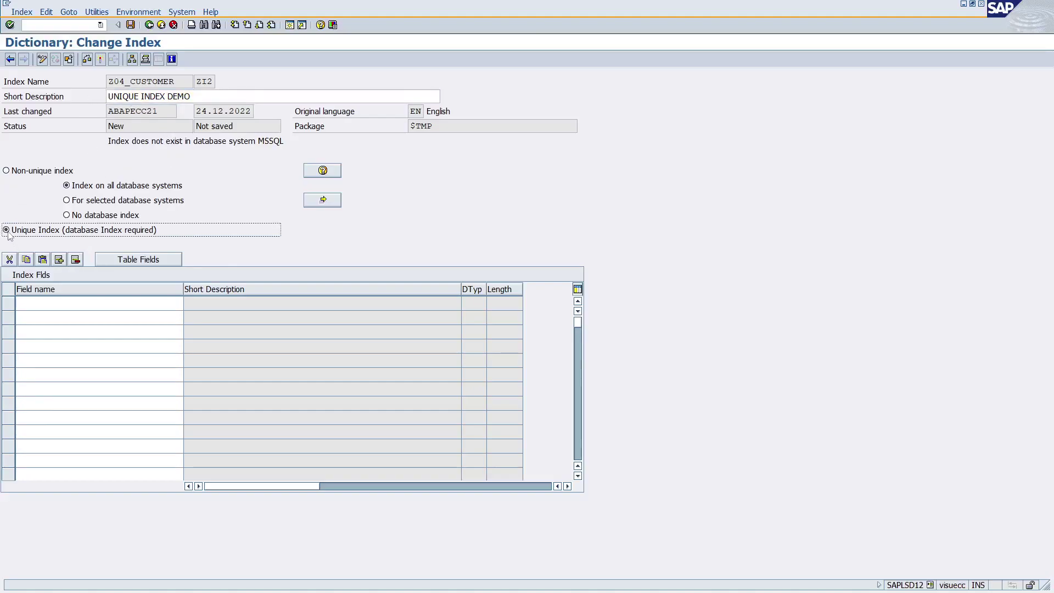
{"action": "left_click", "coordinate": [130, 25]}
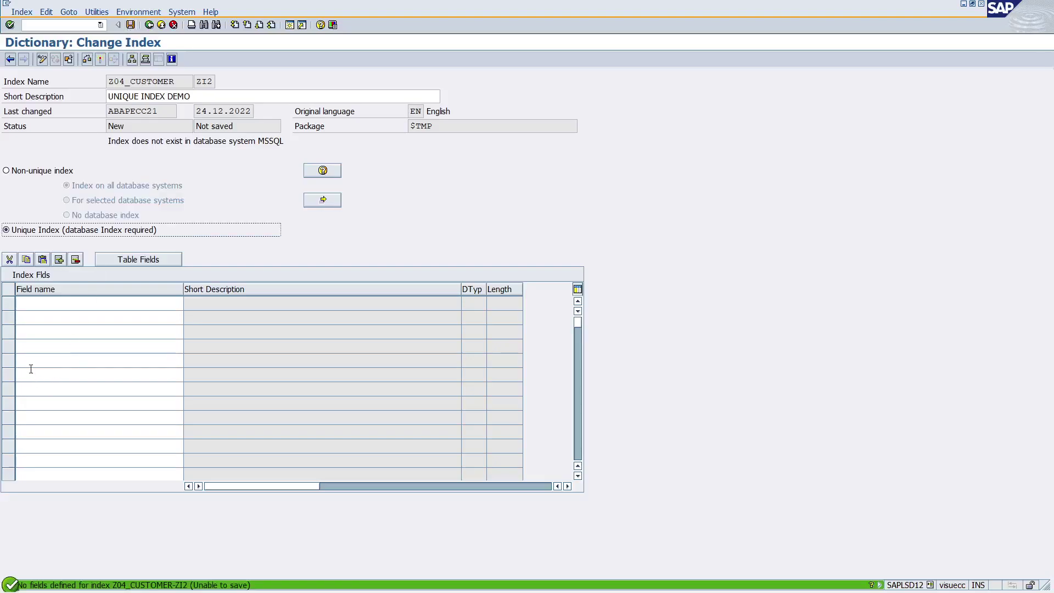
Add table fields MANDT, NAME and ACCOUNT to index ZI2.
{"action": "left_click", "coordinate": [32, 303]}
{"action": "left_click", "coordinate": [149, 263]}
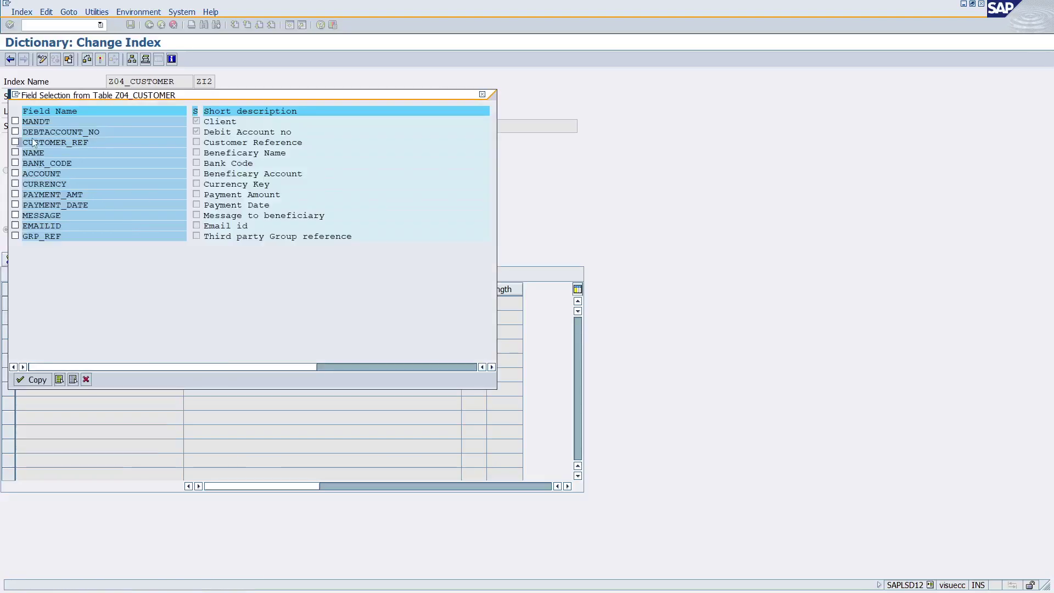
{"action": "left_click", "coordinate": [15, 121]}
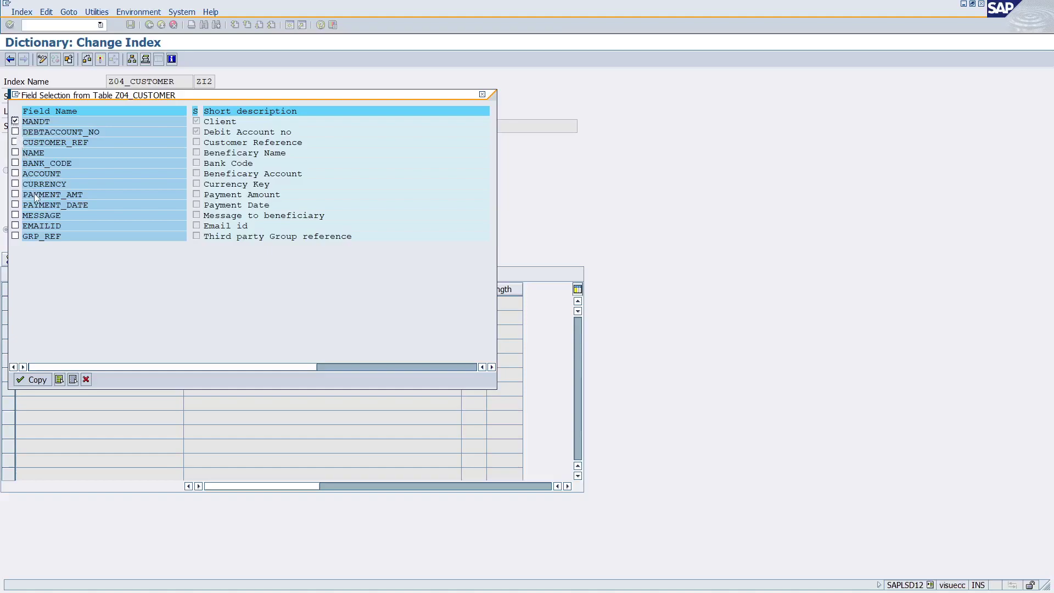
{"action": "left_click", "coordinate": [16, 152]}
{"action": "left_click", "coordinate": [16, 173]}
{"action": "left_click", "coordinate": [32, 381]}
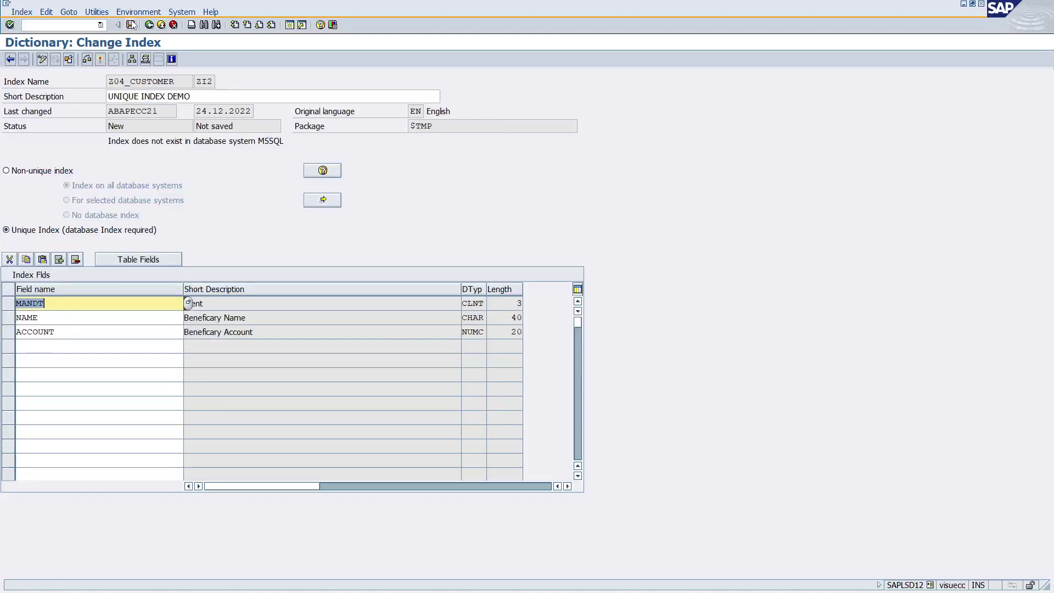
Save and activate ZI2, review the activation log, and return to the table definition.
{"action": "left_click", "coordinate": [87, 59]}
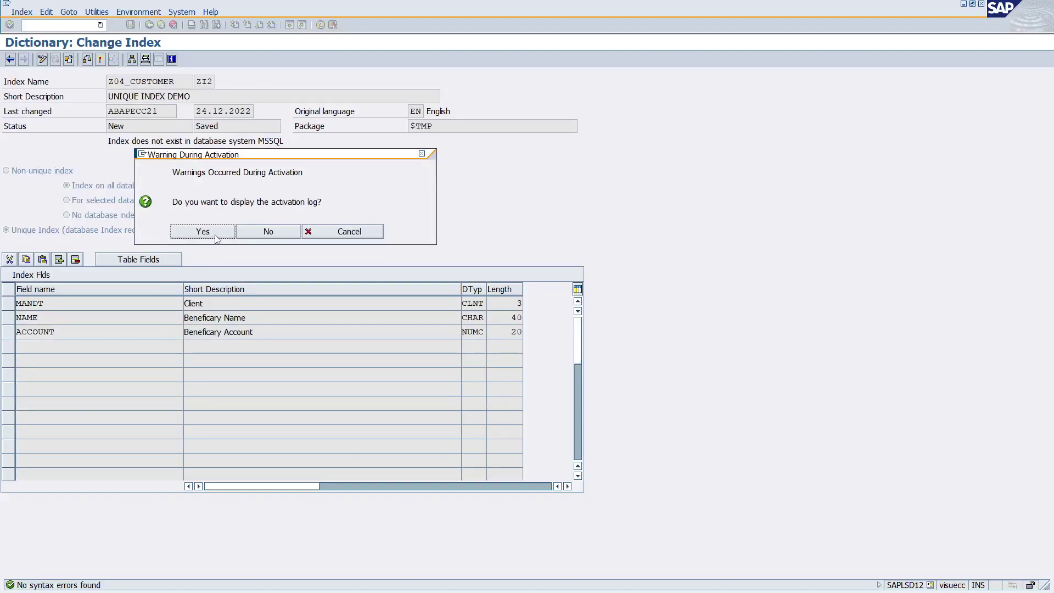
{"action": "left_click", "coordinate": [215, 235]}
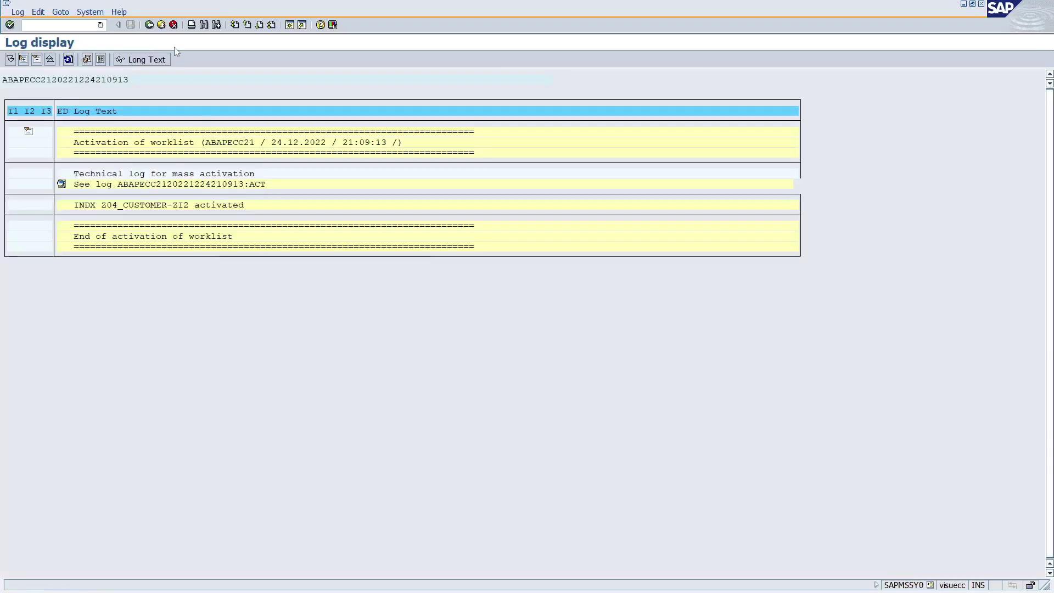
{"action": "left_click", "coordinate": [148, 26]}
{"action": "left_click", "coordinate": [149, 25]}
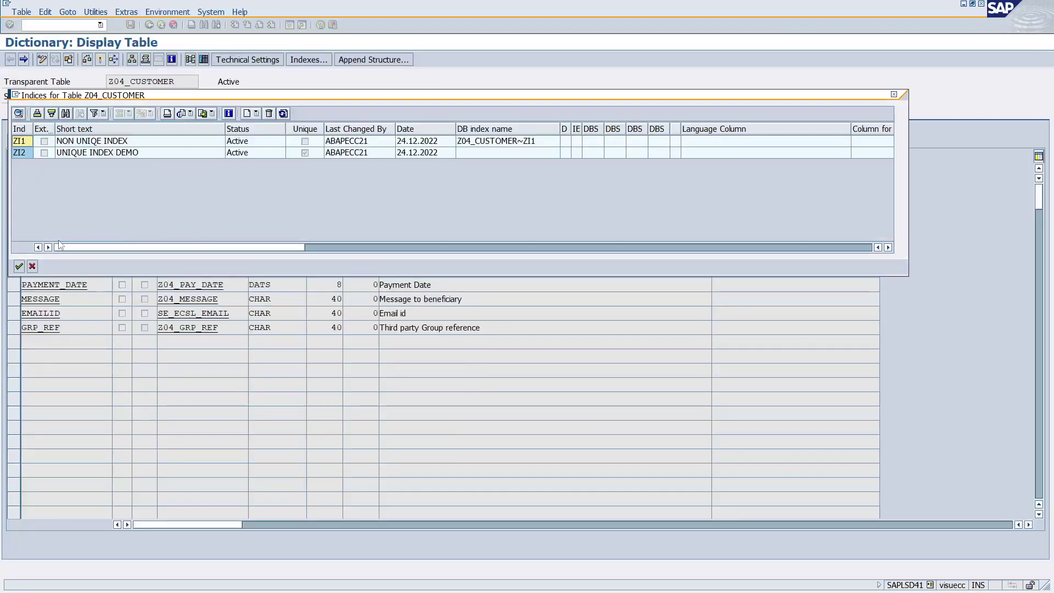
{"action": "left_click", "coordinate": [32, 267]}
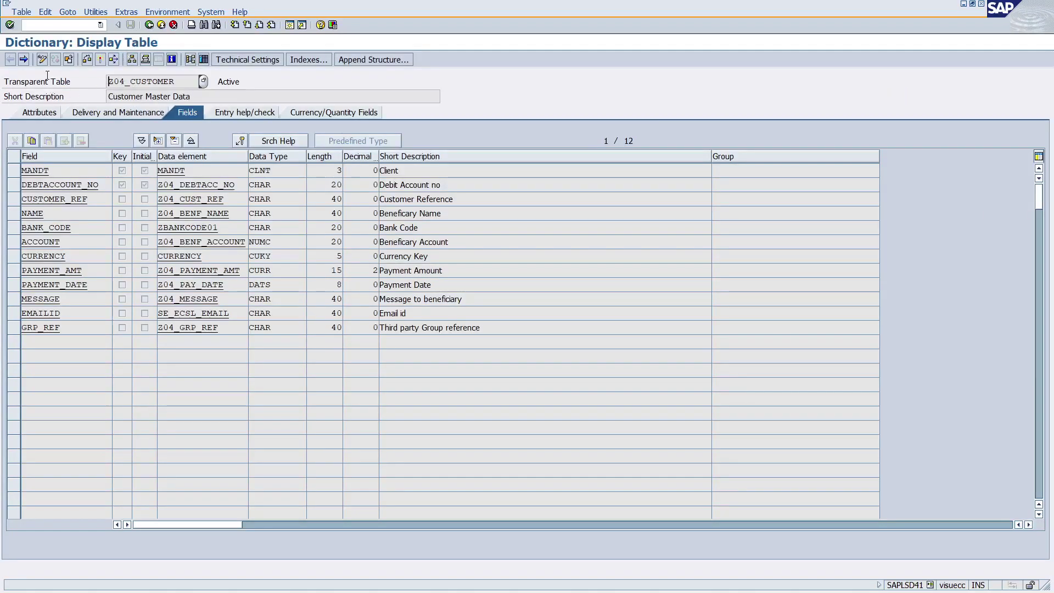
Check and activate Z04_CUSTOMER, reviewing the resulting error in the activation log.
{"action": "left_click", "coordinate": [88, 60]}
{"action": "left_click", "coordinate": [100, 59]}
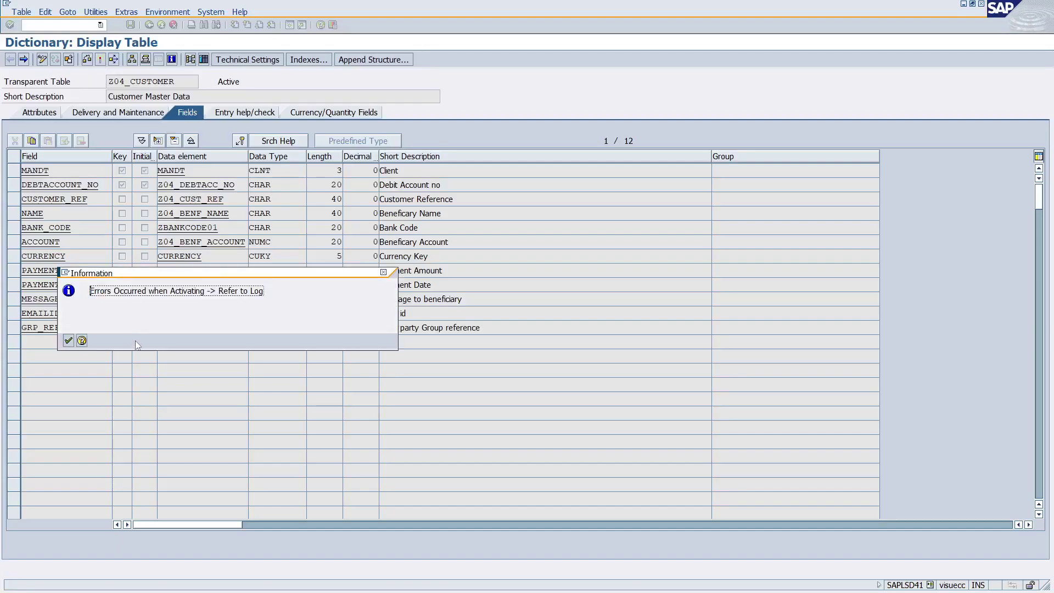
{"action": "left_click", "coordinate": [68, 341]}
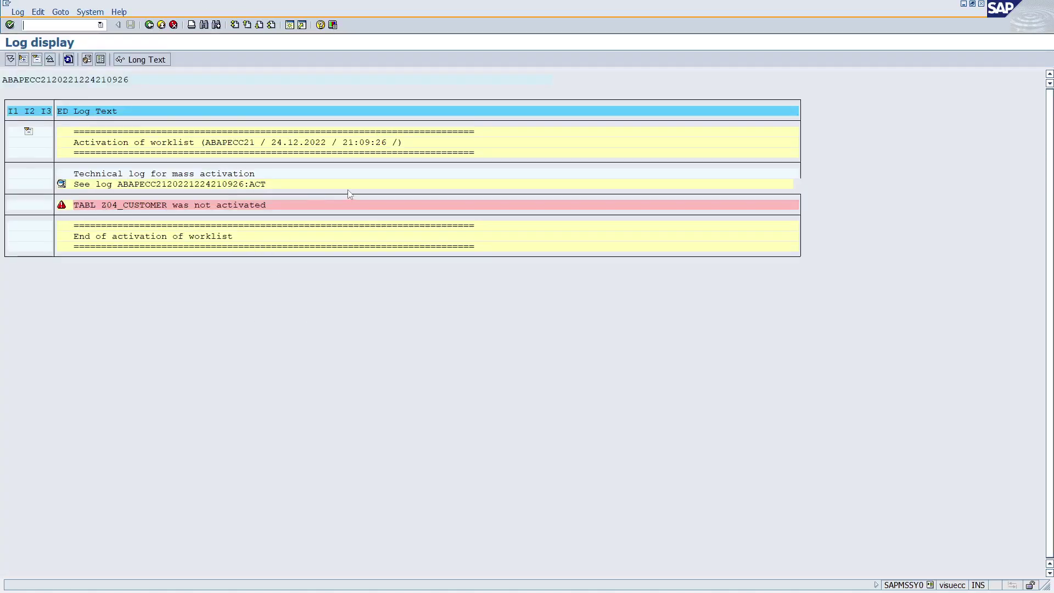
{"action": "left_click", "coordinate": [148, 24]}
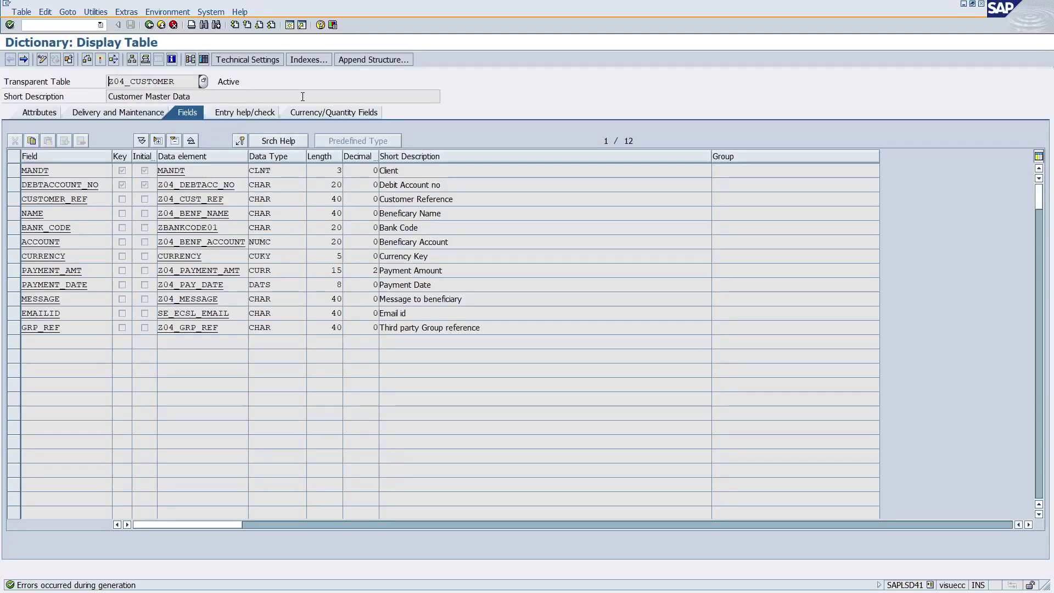
Reopen index ZI2 in change mode and activate it again, confirming success in the log.
{"action": "left_click", "coordinate": [309, 59]}
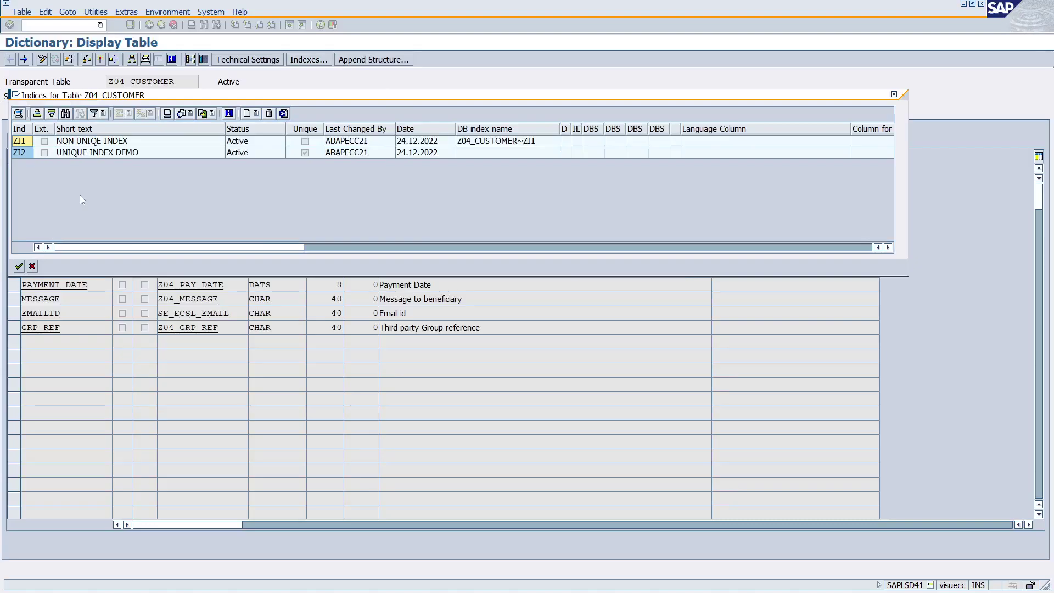
{"action": "double_click", "coordinate": [19, 152]}
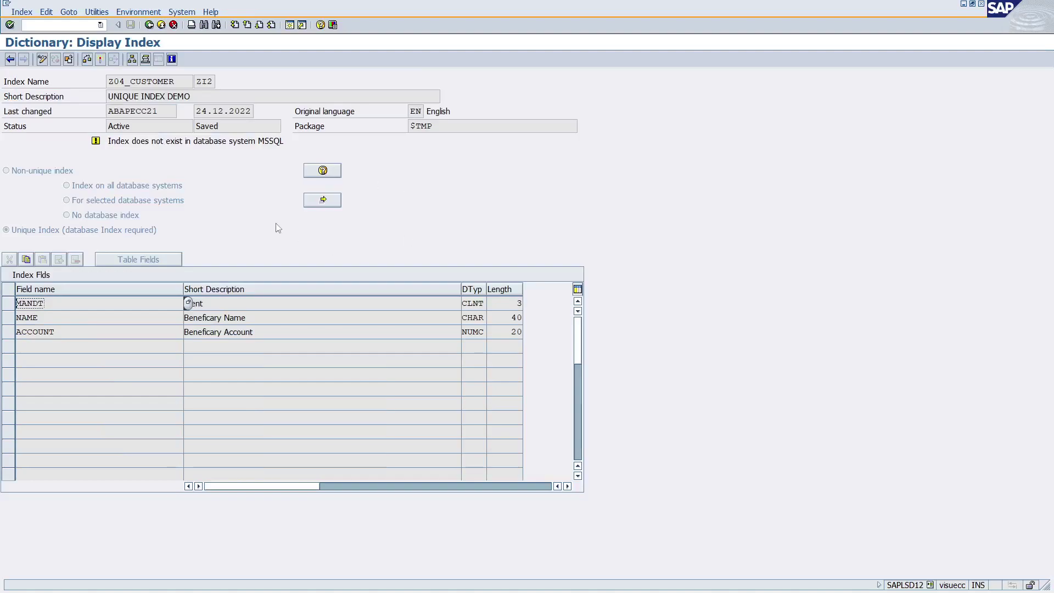
{"action": "left_click", "coordinate": [46, 58]}
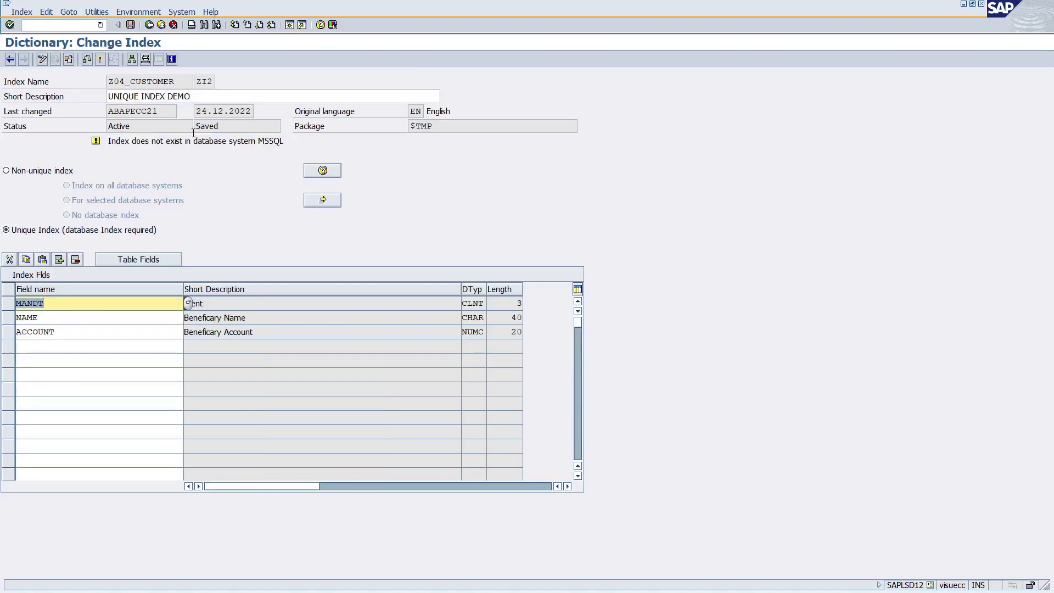
{"action": "left_click", "coordinate": [87, 59]}
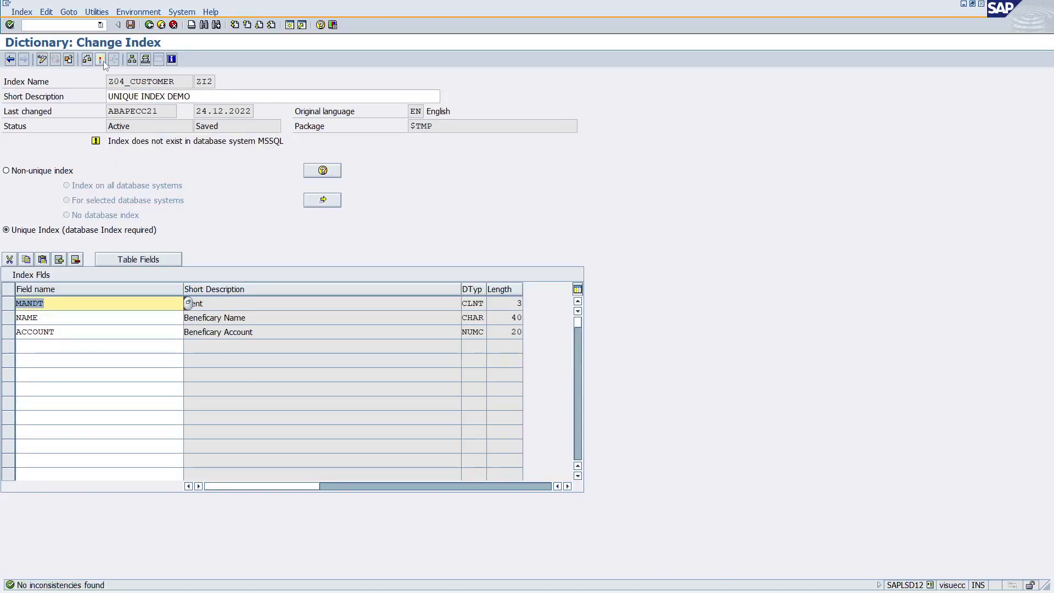
{"action": "left_click", "coordinate": [181, 230]}
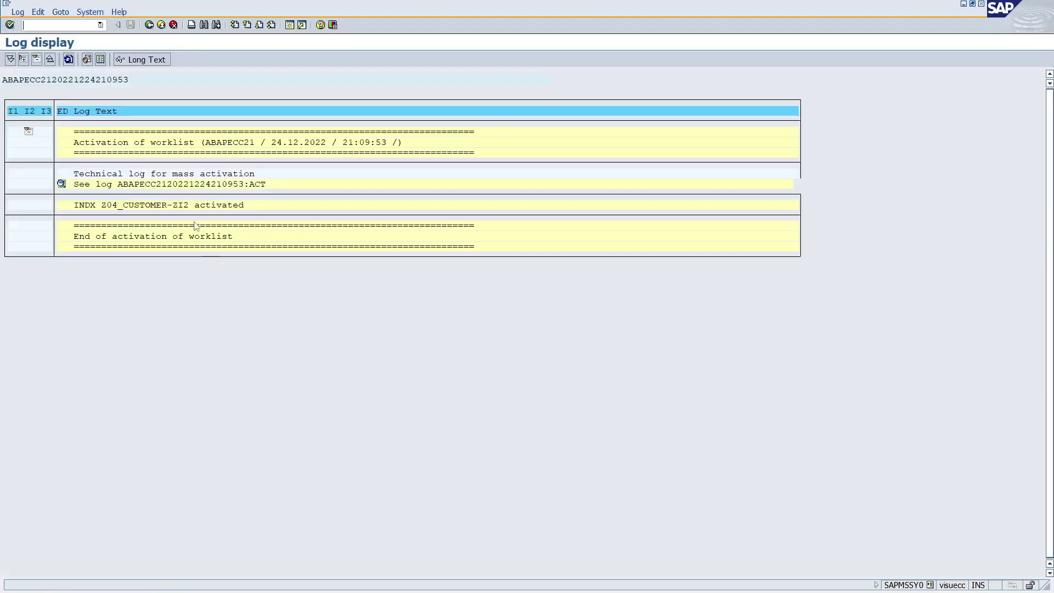
{"action": "left_click", "coordinate": [149, 25]}
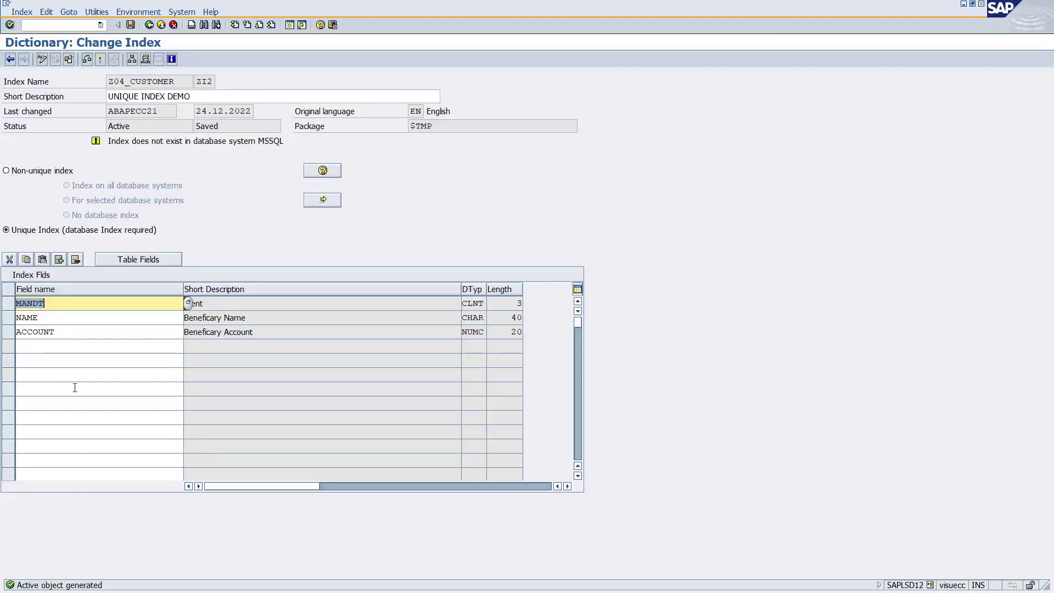
{"action": "double_click", "coordinate": [52, 318]}
{"action": "double_click", "coordinate": [36, 332]}
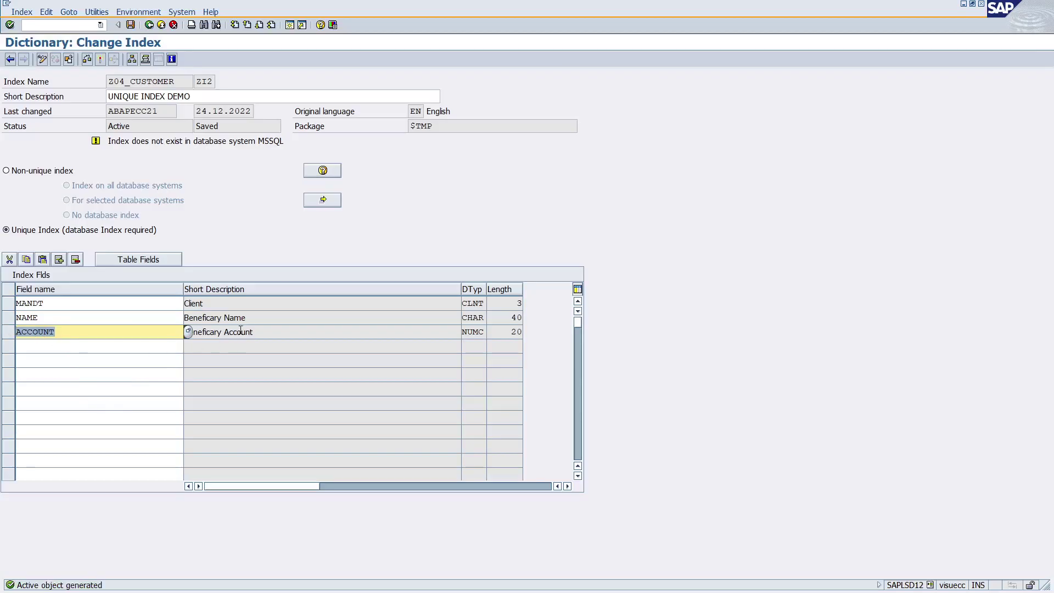
{"action": "key", "text": "alt+Tab"}
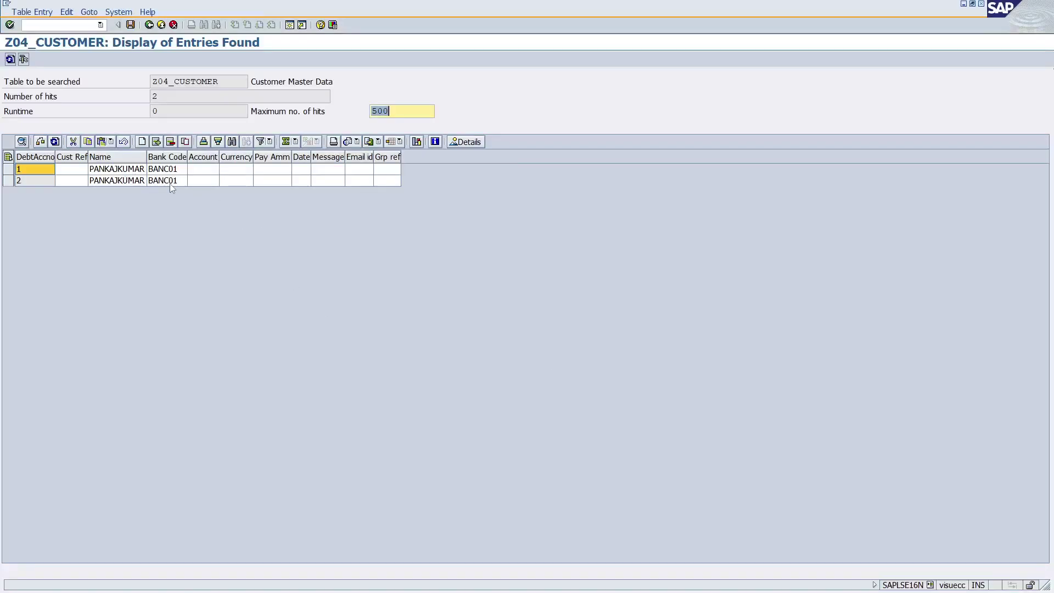
Inspect both entries' Name and Account values, noting the Accounts are empty.
{"action": "left_click", "coordinate": [200, 173]}
{"action": "left_click", "coordinate": [136, 170]}
{"action": "key", "text": "Down"}
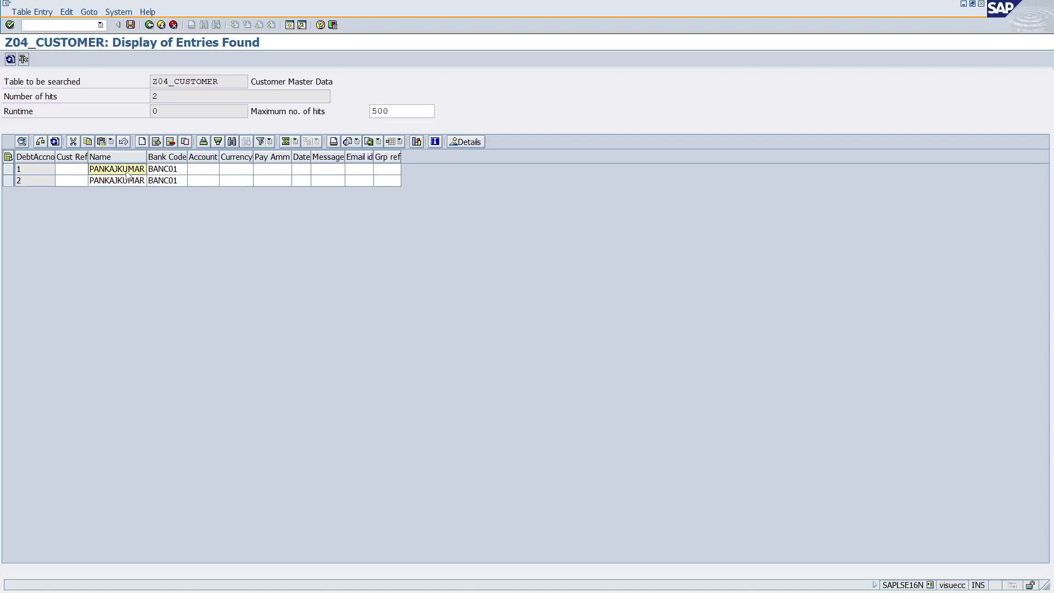
{"action": "left_click", "coordinate": [195, 170]}
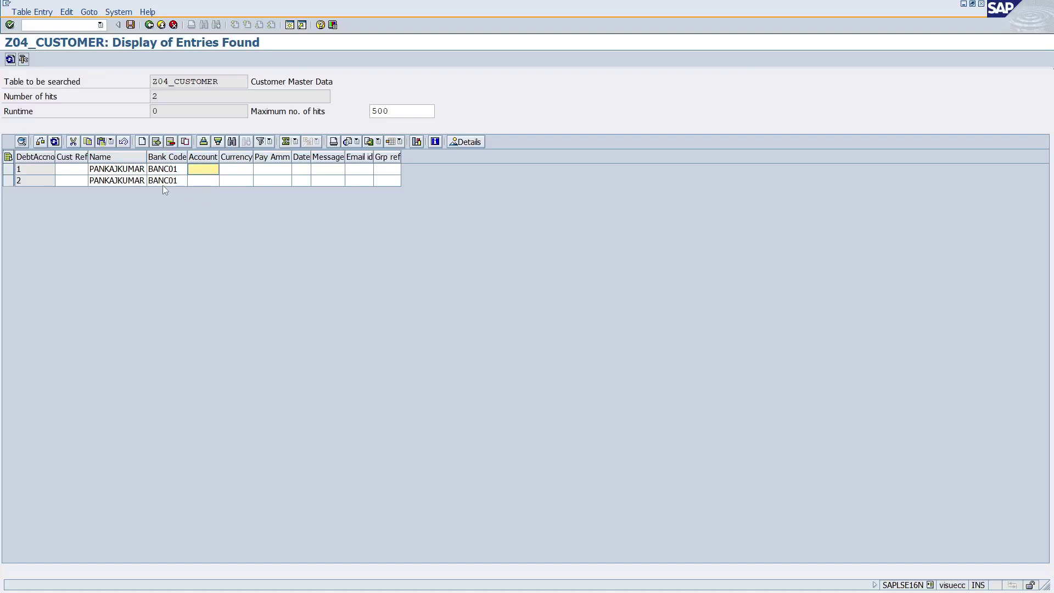
{"action": "left_click", "coordinate": [121, 183]}
{"action": "left_click", "coordinate": [197, 183]}
{"action": "left_click", "coordinate": [122, 182]}
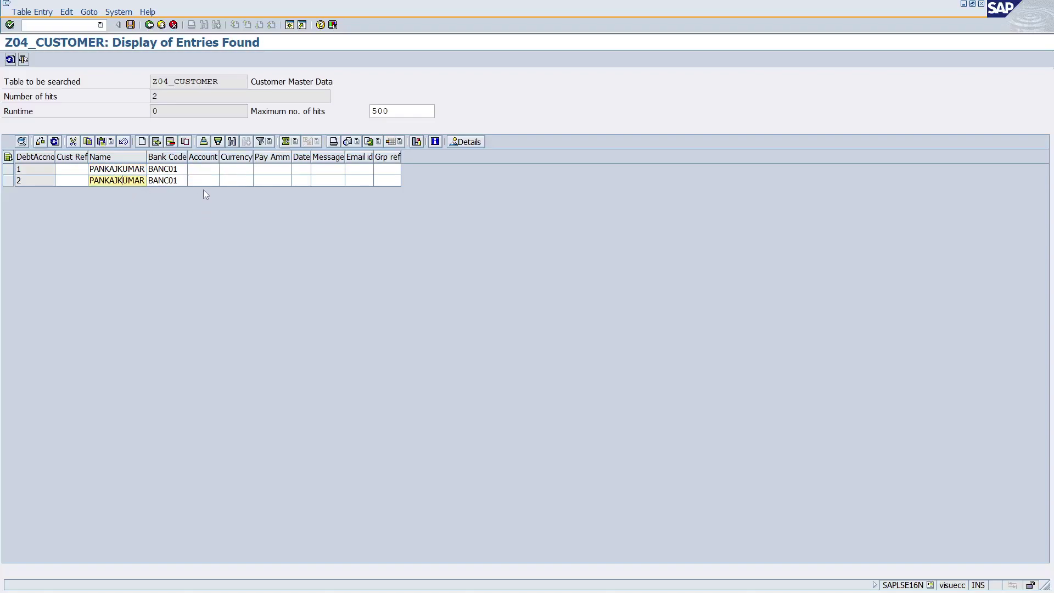
{"action": "key", "text": "Up"}
{"action": "key", "text": "Tab"}
{"action": "key", "text": "Tab"}
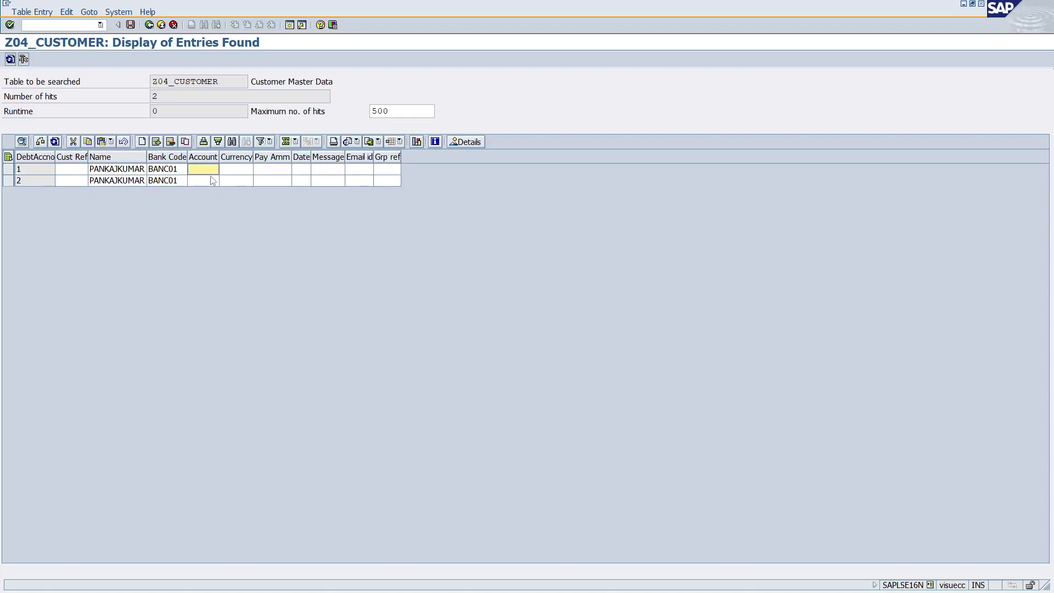
Back in SE11, close the index list and retry activating Z04_CUSTOMER, reviewing the error log.
{"action": "key", "text": "alt+Tab"}
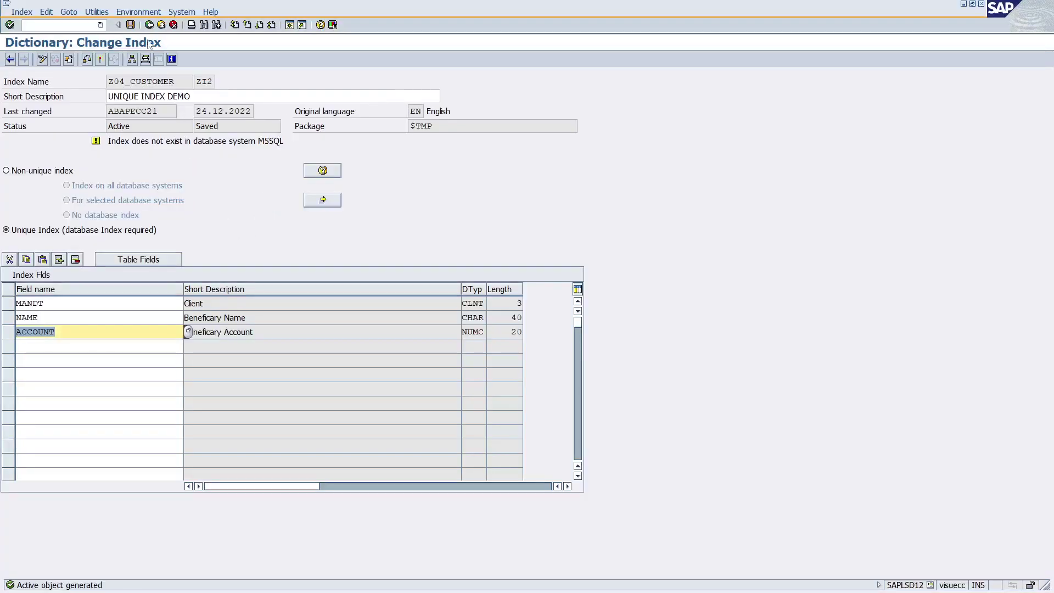
{"action": "key", "text": "F3"}
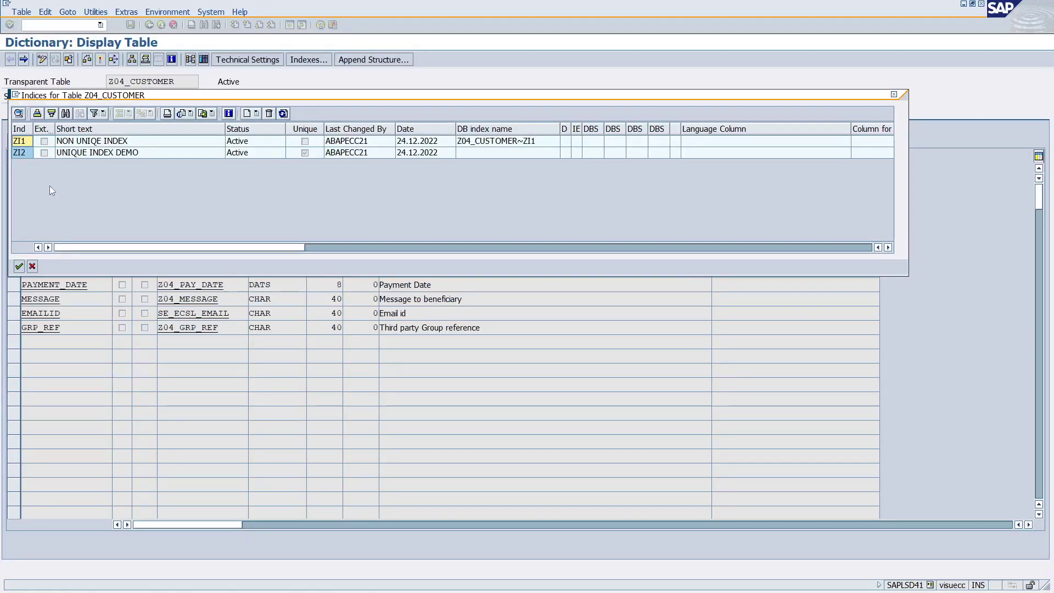
{"action": "left_click", "coordinate": [32, 266]}
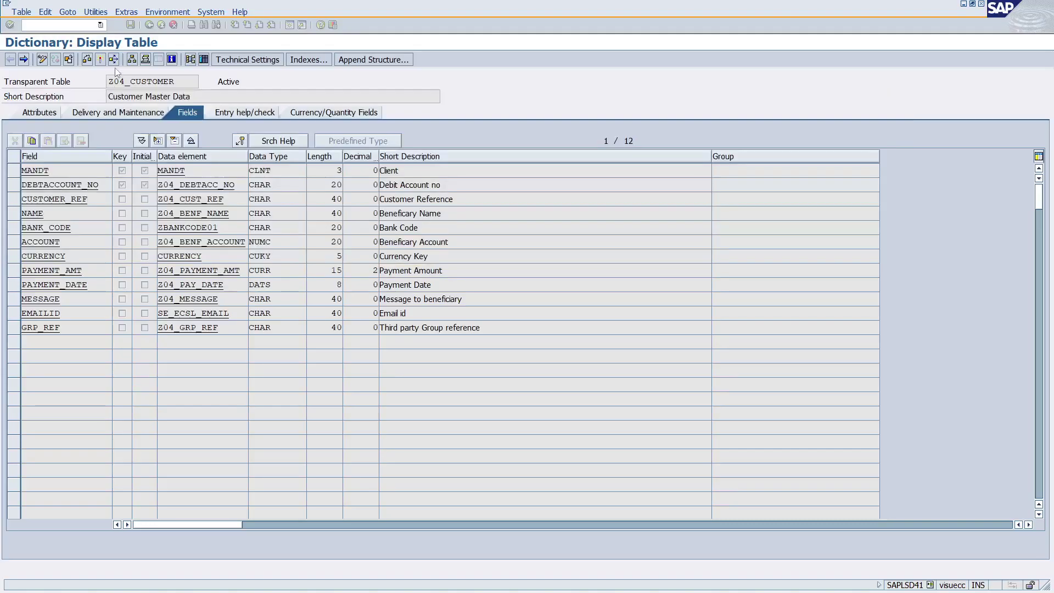
{"action": "left_click", "coordinate": [101, 59]}
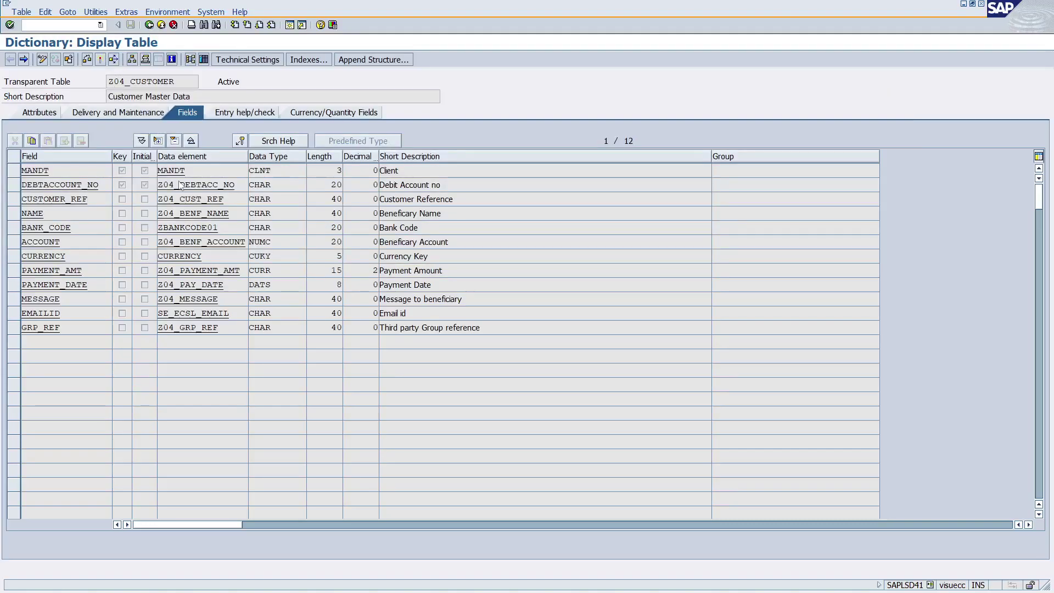
{"action": "left_click", "coordinate": [68, 340]}
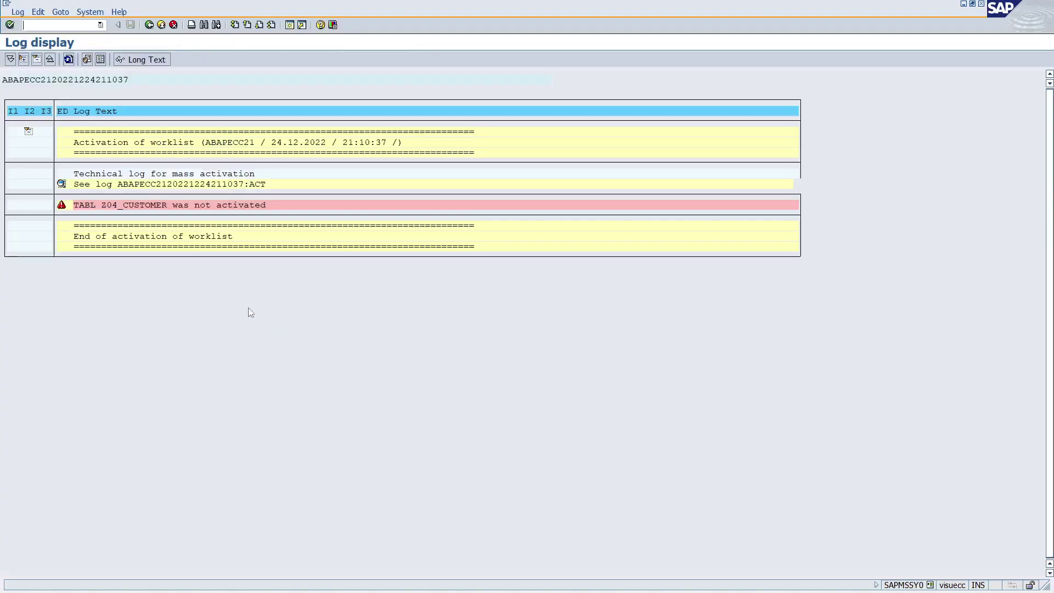
{"action": "left_click", "coordinate": [149, 25]}
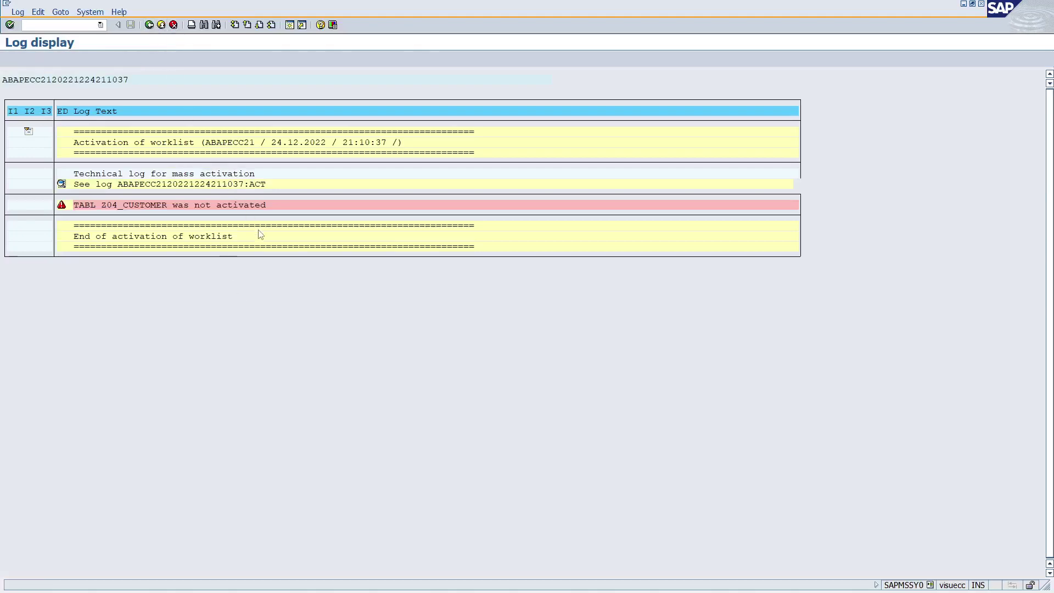
{"action": "key", "text": "ctrl+shift+F10"}
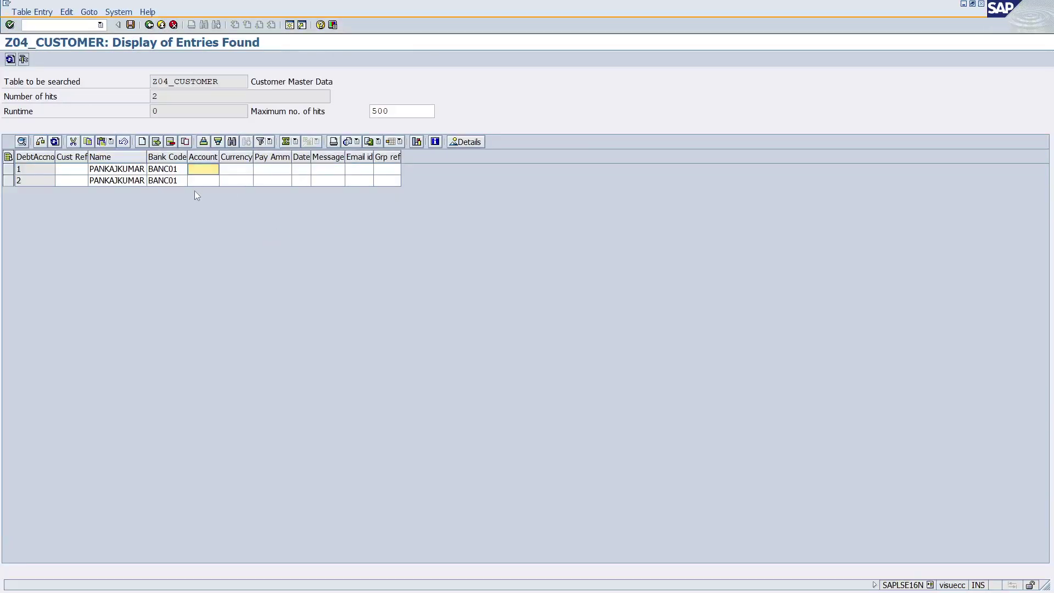
Enter Account 001 in the first entry and save the one changed row.
{"action": "left_click", "coordinate": [99, 169]}
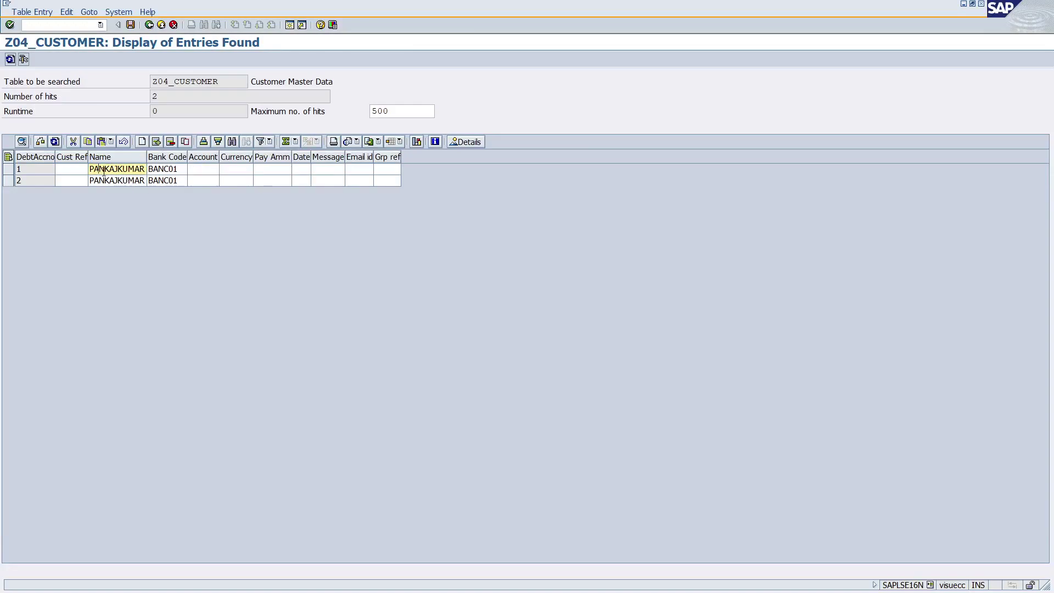
{"action": "left_click", "coordinate": [201, 171]}
{"action": "type", "text": "001"}
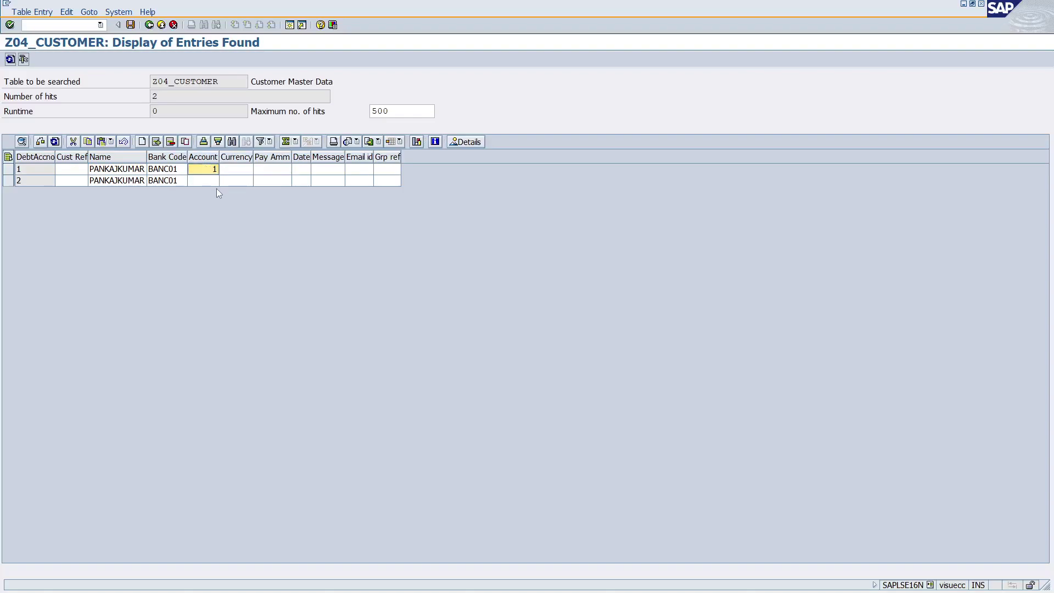
{"action": "left_click", "coordinate": [130, 25]}
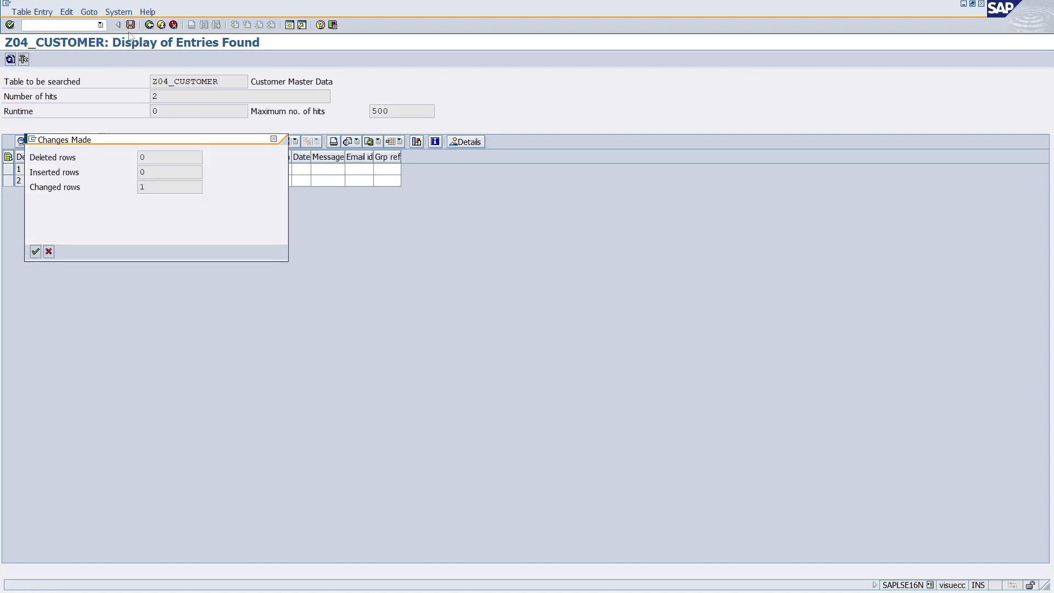
{"action": "left_click", "coordinate": [35, 251]}
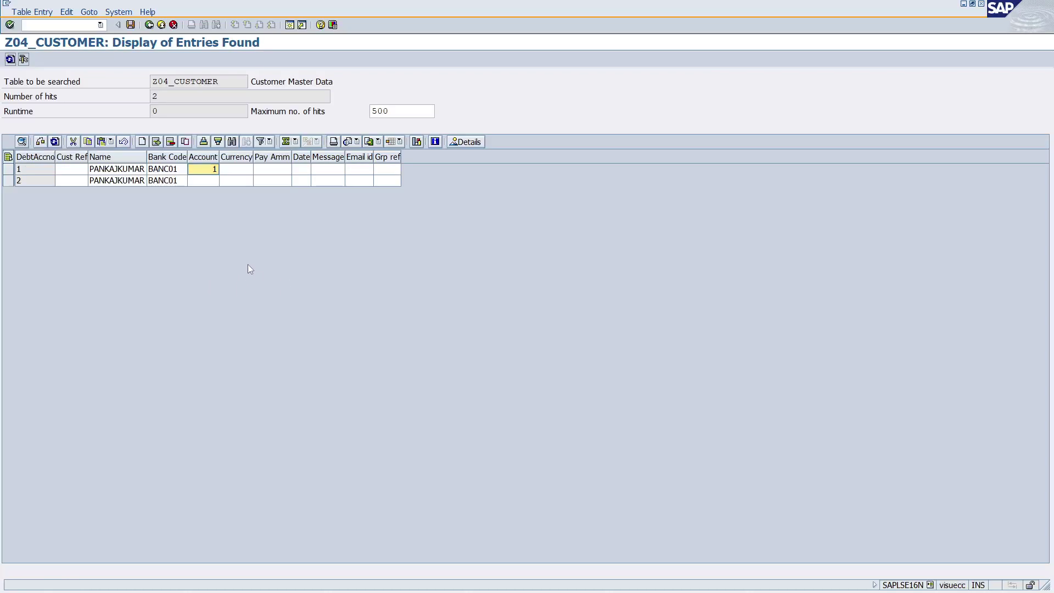
Compare both entries' Name and Account cells; row 2's Account is still empty.
{"action": "left_click", "coordinate": [107, 170]}
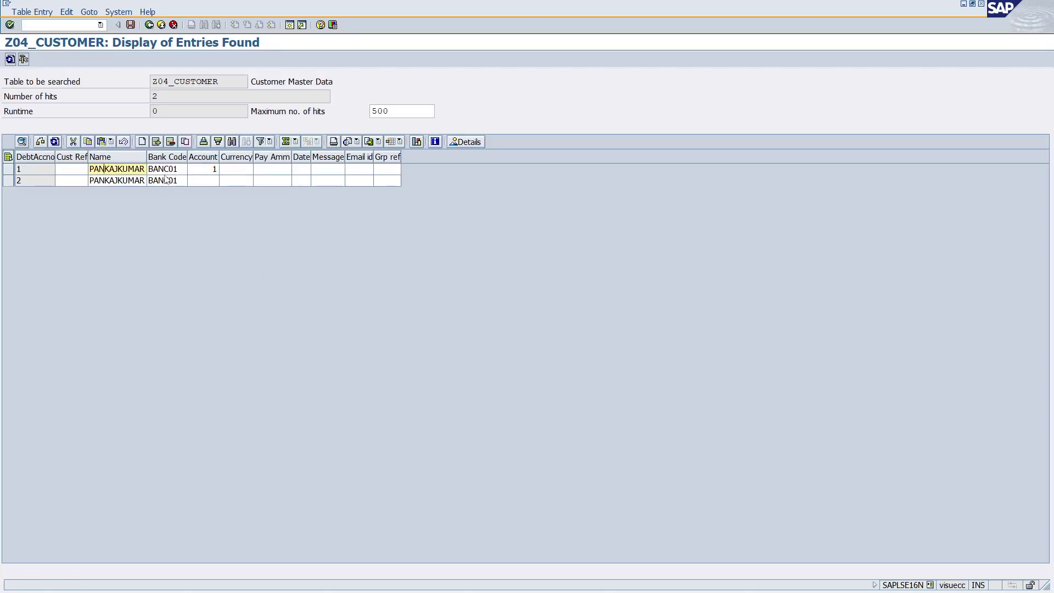
{"action": "left_click", "coordinate": [210, 170]}
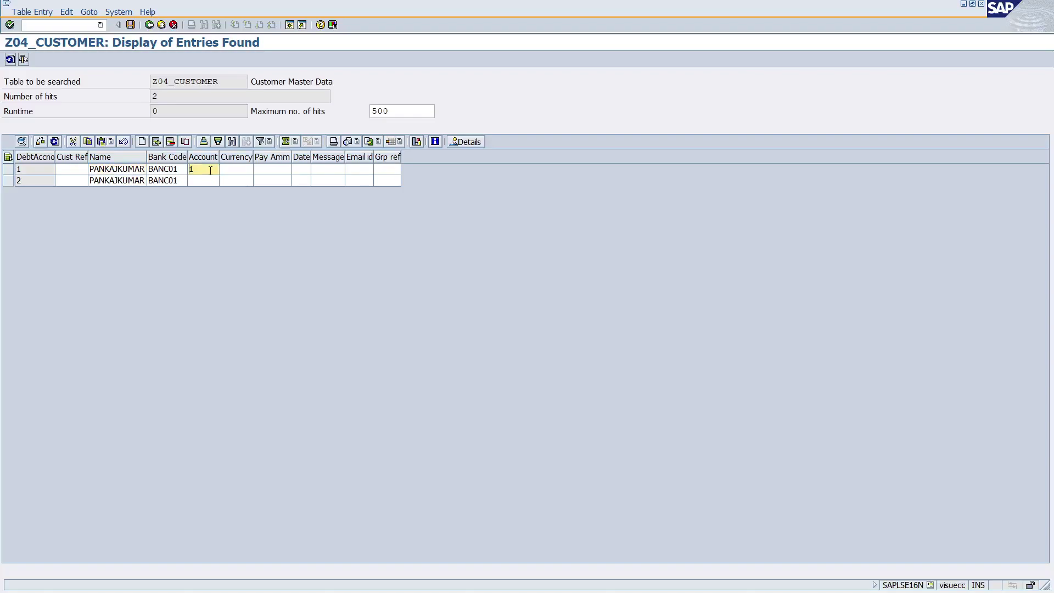
{"action": "left_click", "coordinate": [123, 185]}
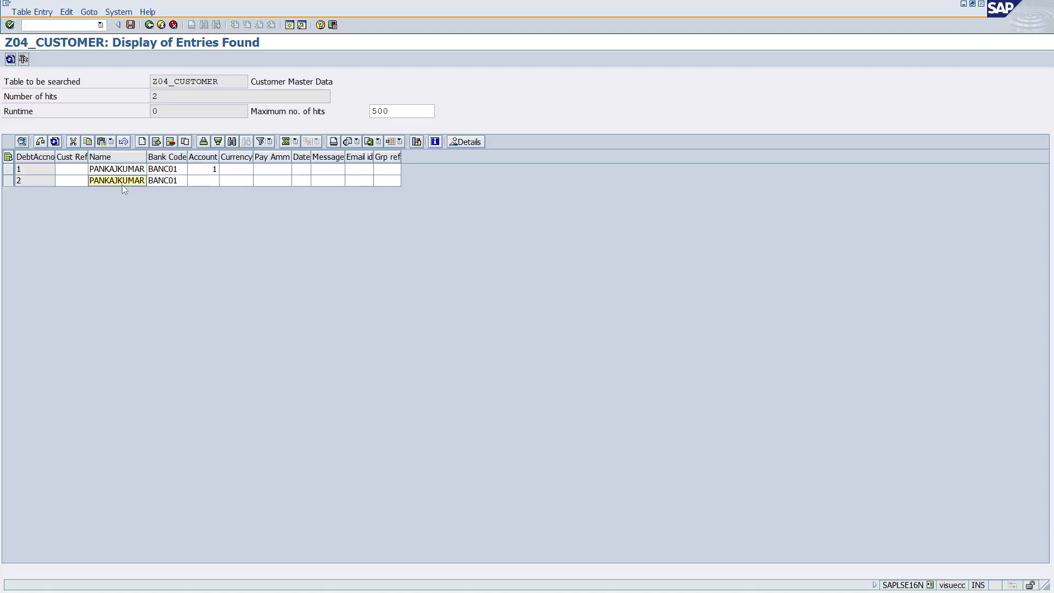
{"action": "left_click", "coordinate": [207, 182]}
Activate Z04_CUSTOMER in SE11 and open unique index ZI2's definition from the Indexes list.
{"action": "key", "text": "F3"}
{"action": "left_click", "coordinate": [100, 60]}
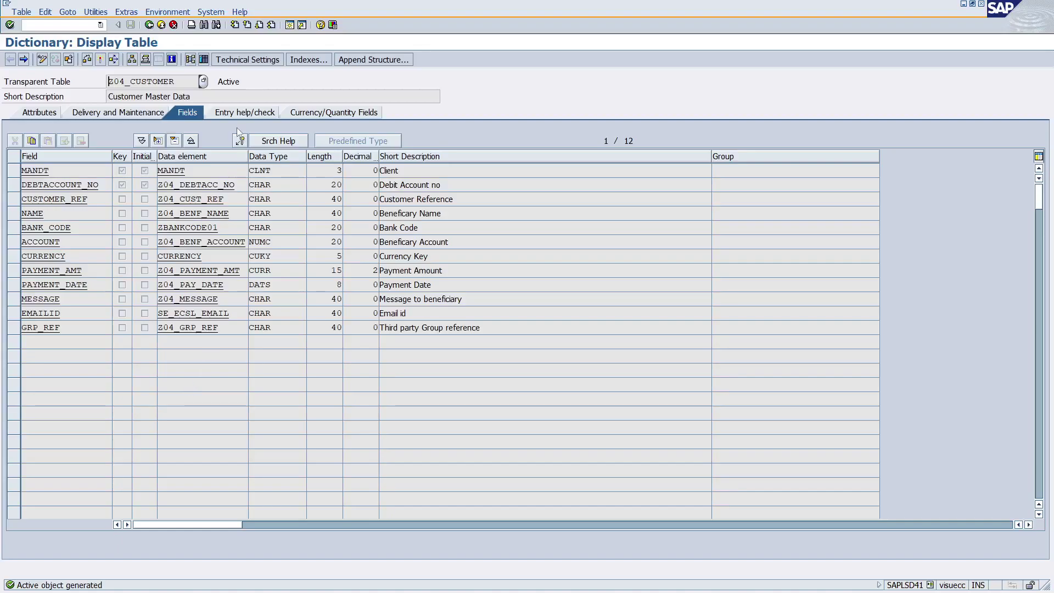
{"action": "left_click", "coordinate": [309, 59]}
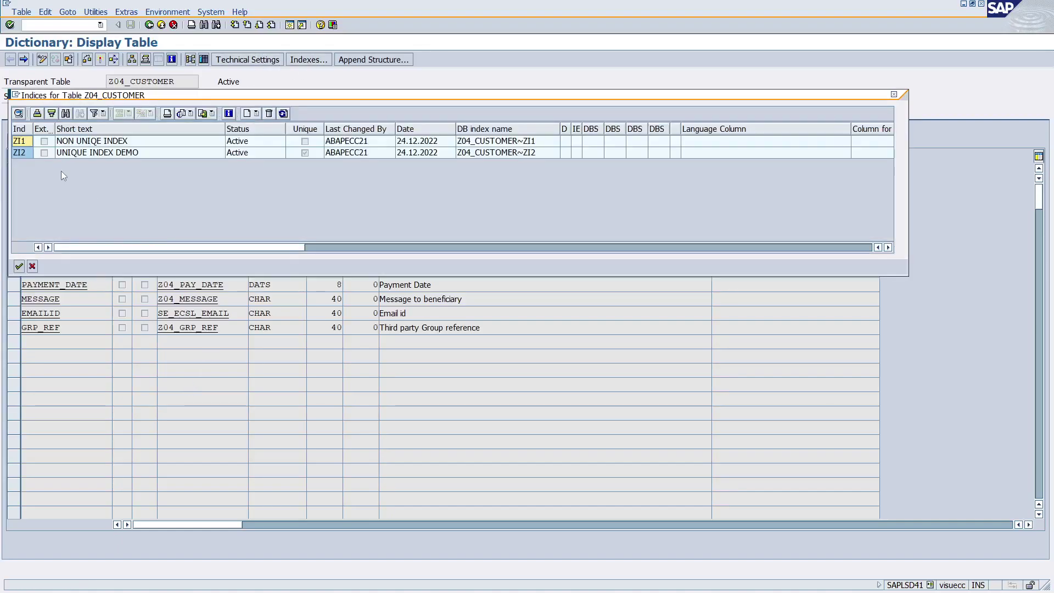
{"action": "double_click", "coordinate": [26, 153]}
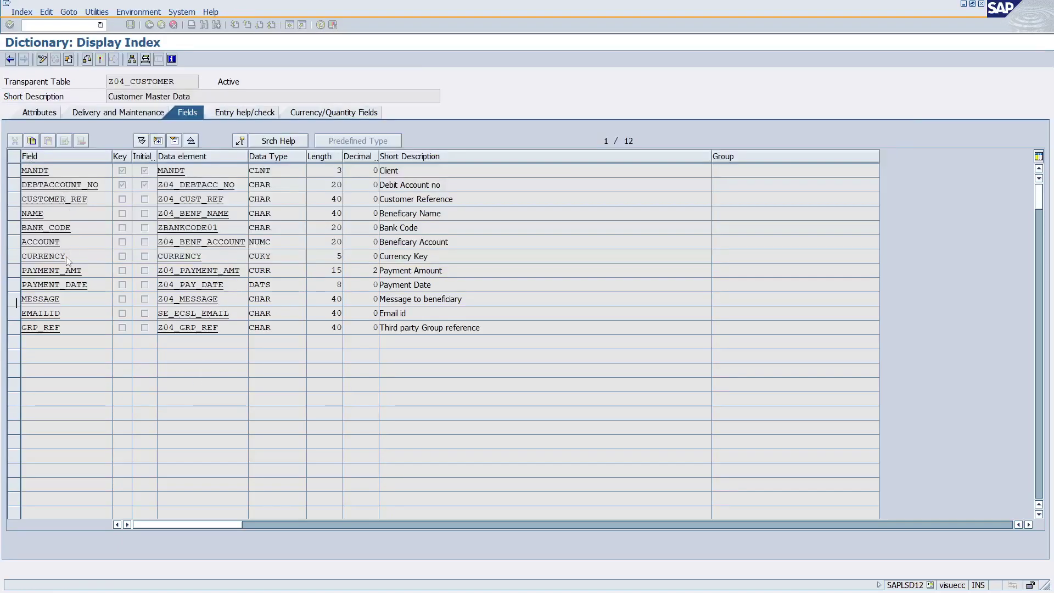
{"action": "key", "text": "Down"}
{"action": "key", "text": "Down"}
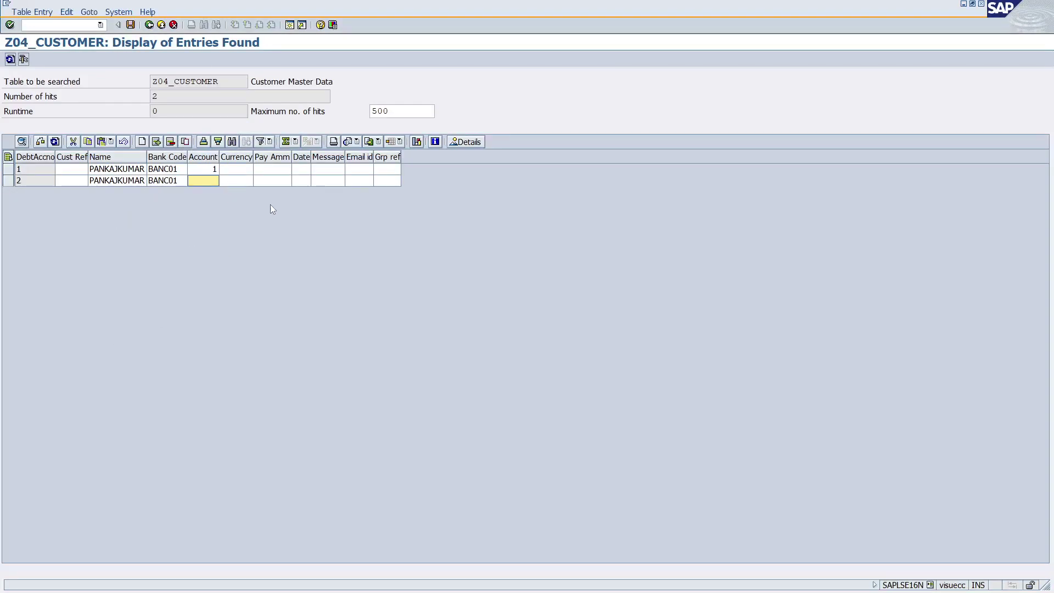
Insert two blank rows, naming the first SOHAN, with debit accounts 3 and 4.
{"action": "key", "text": "Tab"}
{"action": "key", "text": "Tab"}
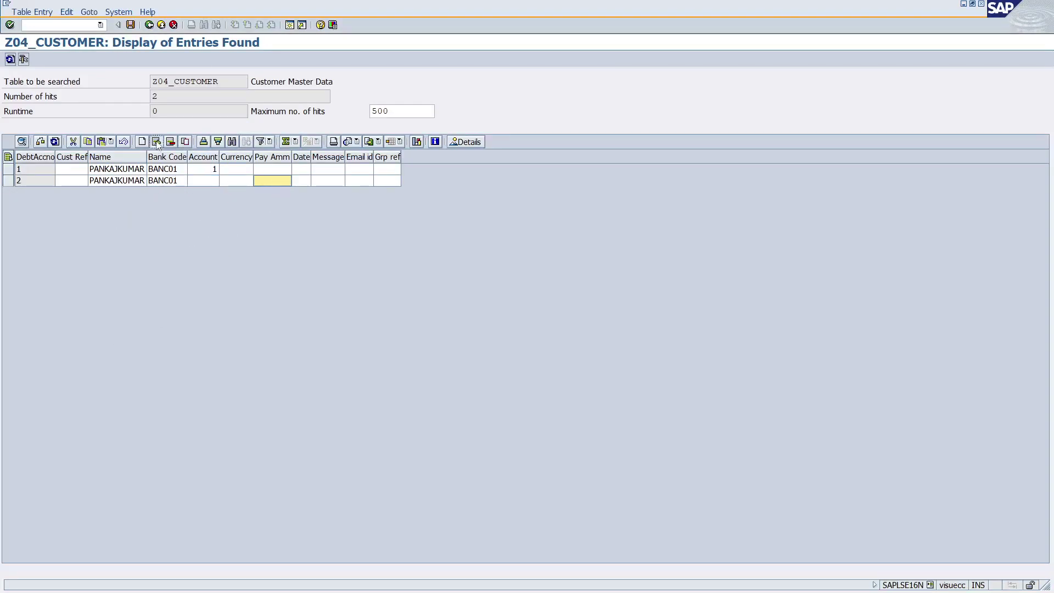
{"action": "left_click", "coordinate": [157, 142]}
{"action": "left_click", "coordinate": [157, 142]}
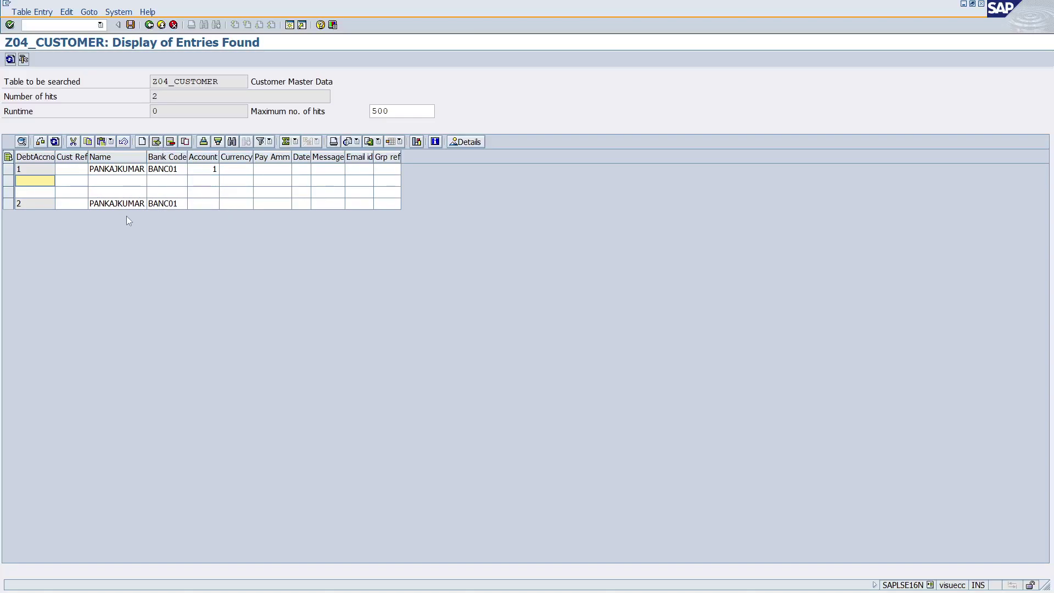
{"action": "left_click", "coordinate": [101, 183]}
{"action": "type", "text": "SOHAN"}
{"action": "key", "text": "Tab"}
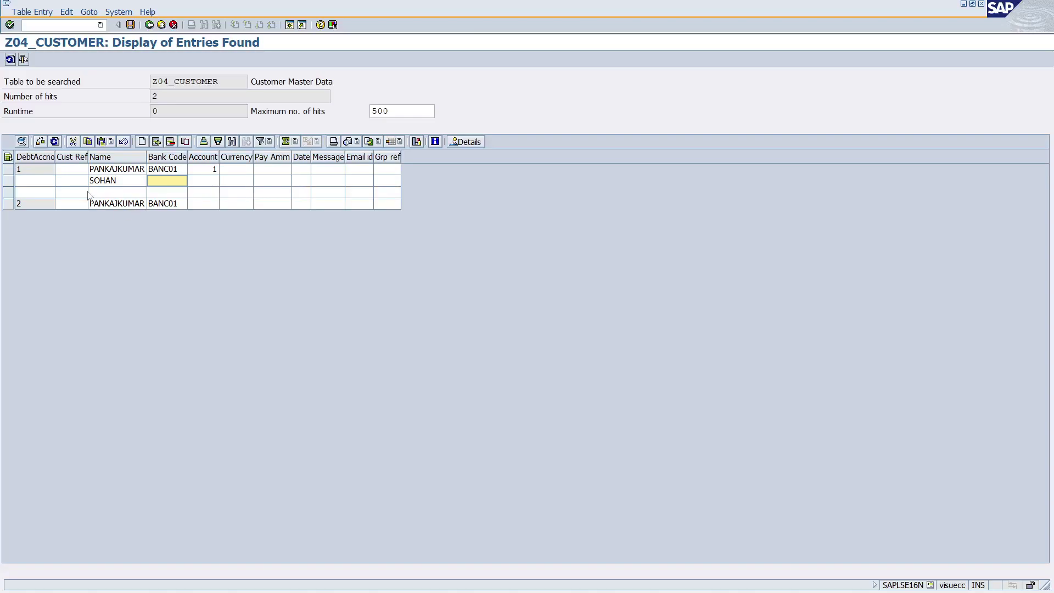
{"action": "left_click", "coordinate": [33, 182]}
{"action": "type", "text": "3"}
{"action": "left_click", "coordinate": [34, 192]}
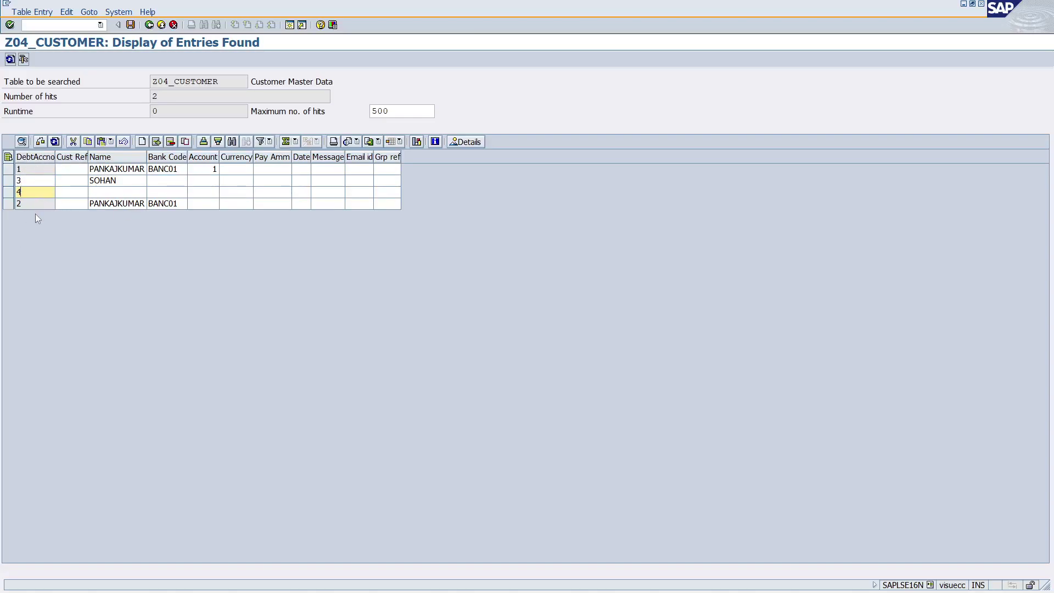
{"action": "type", "text": "4"}
Name the second new row MOHAN, set Accounts 2 and 3, and save.
{"action": "left_click", "coordinate": [129, 194]}
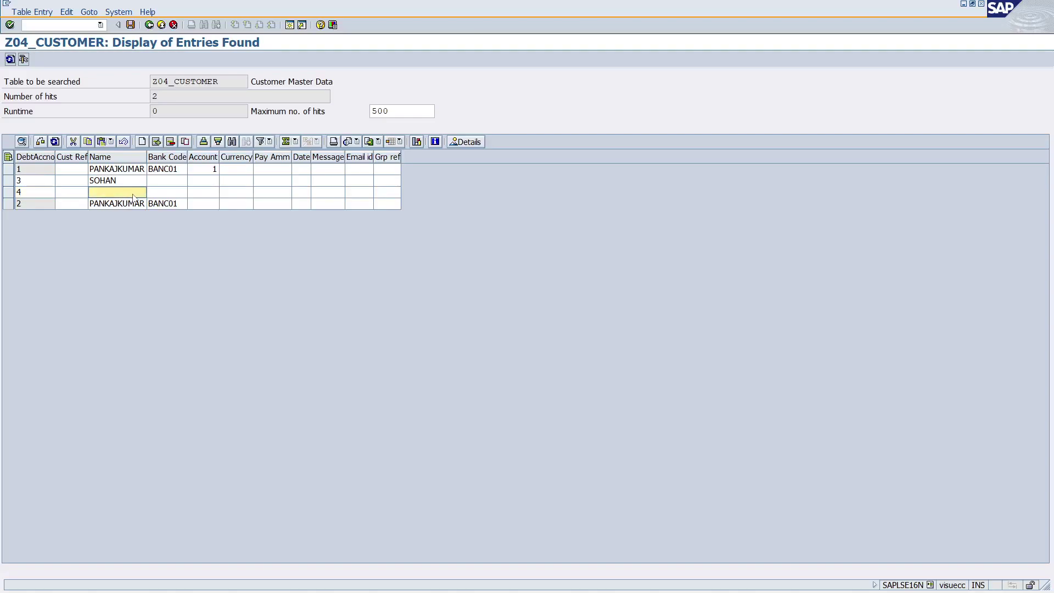
{"action": "type", "text": "MOHAN"}
{"action": "left_click", "coordinate": [208, 181]}
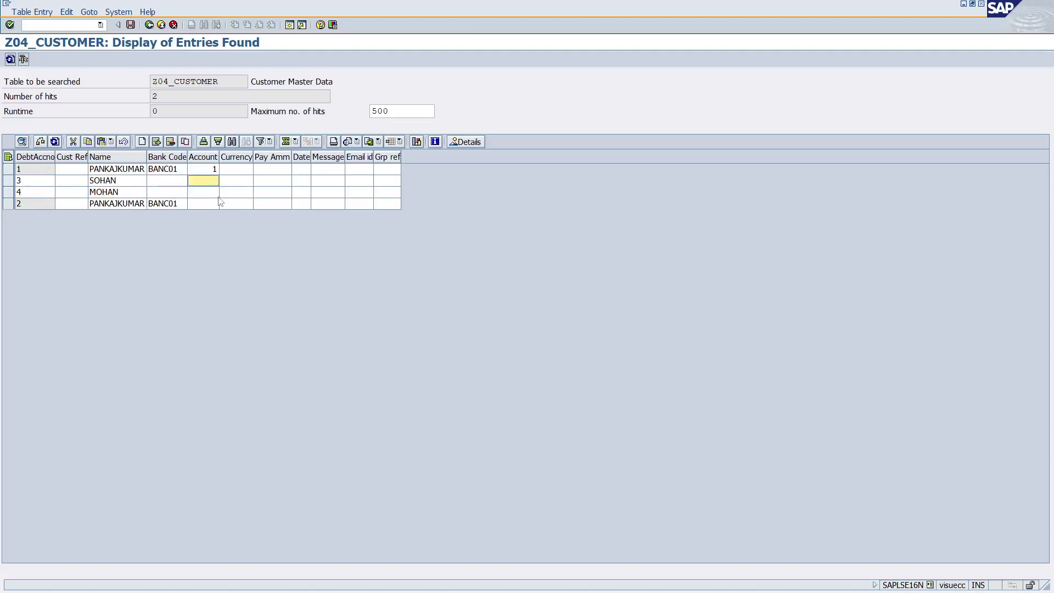
{"action": "type", "text": "2"}
{"action": "key", "text": "Down"}
{"action": "type", "text": "3"}
{"action": "left_click", "coordinate": [131, 25]}
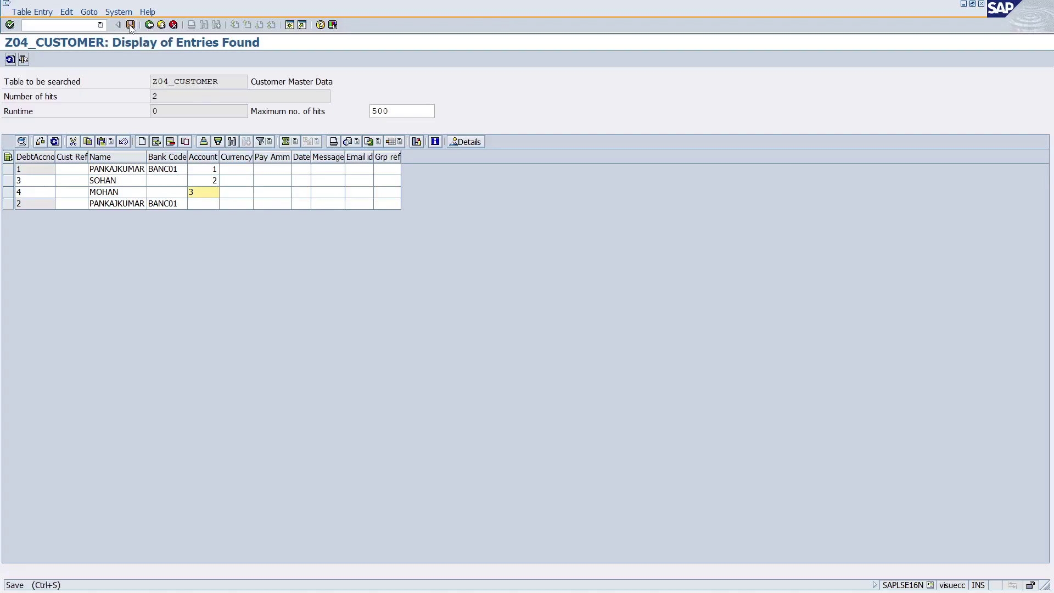
{"action": "left_click", "coordinate": [35, 252]}
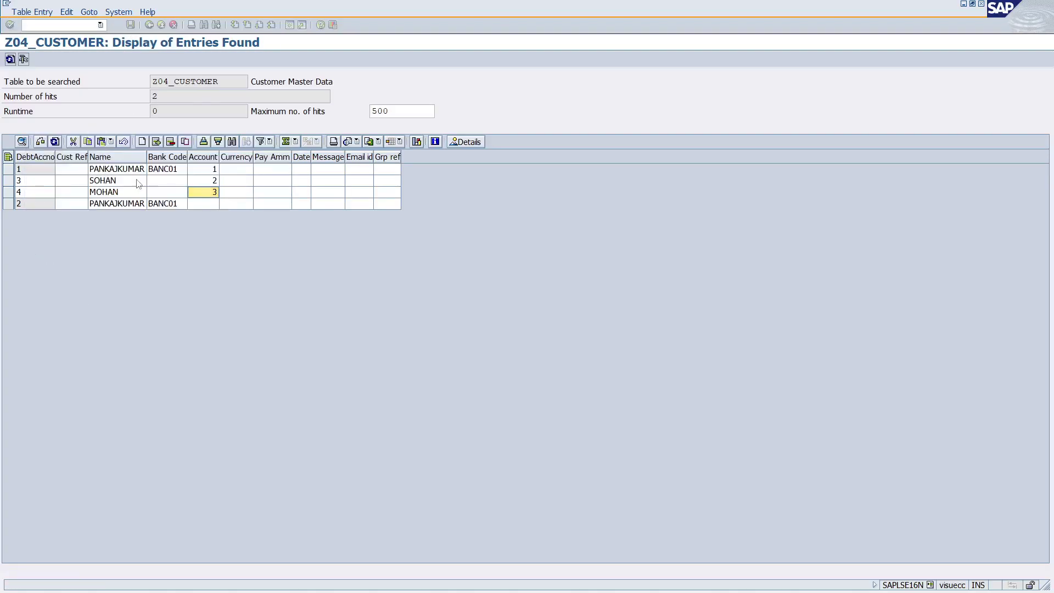
{"action": "key", "text": "F3"}
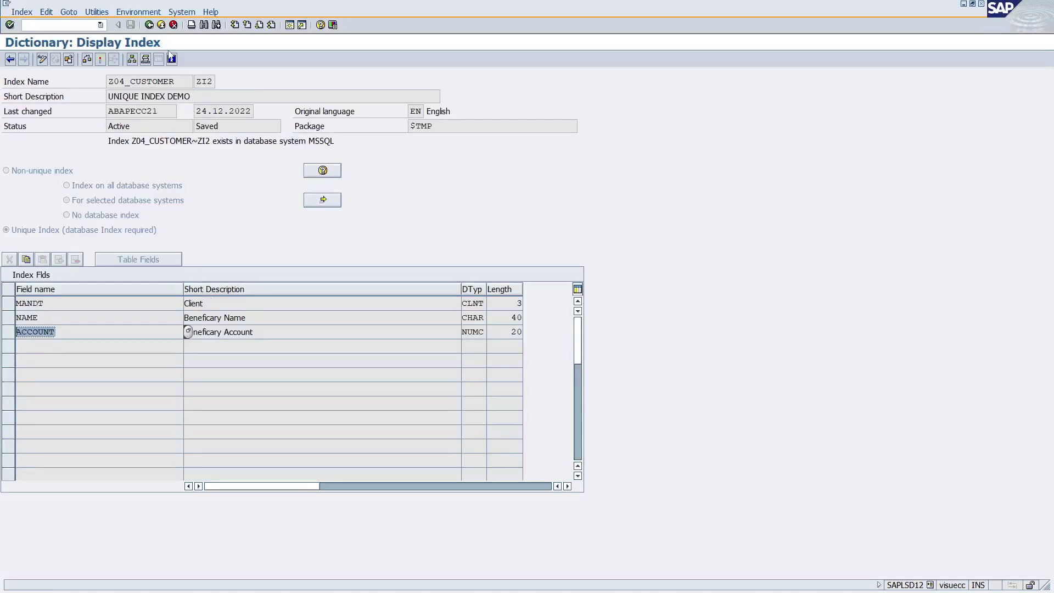
{"action": "left_click", "coordinate": [149, 25]}
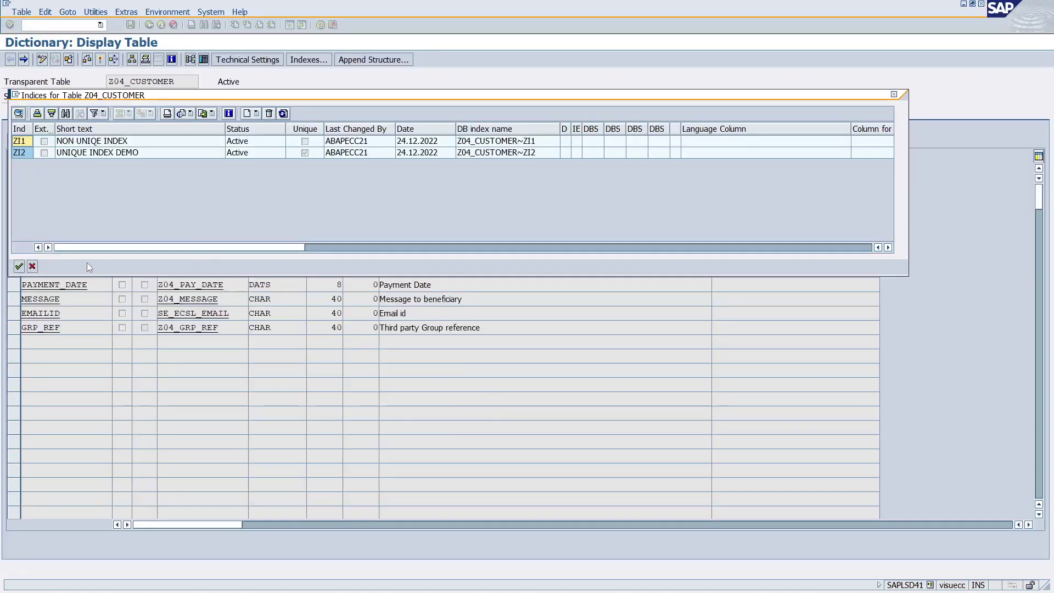
{"action": "left_click", "coordinate": [32, 267]}
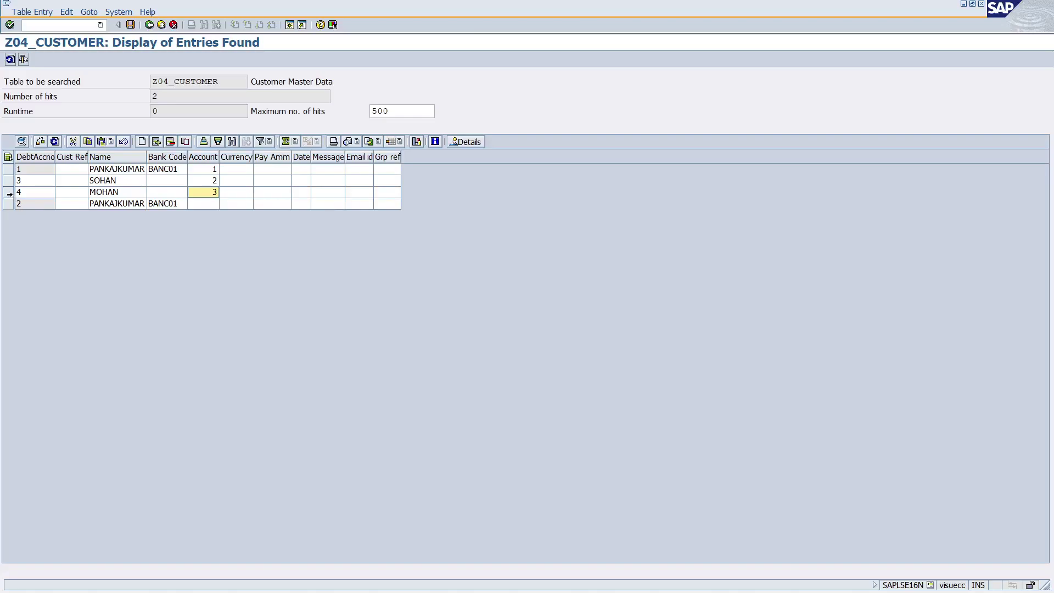
Insert a row above debit account 4 with name SOHAN and Account 2, and save.
{"action": "left_click", "coordinate": [8, 192]}
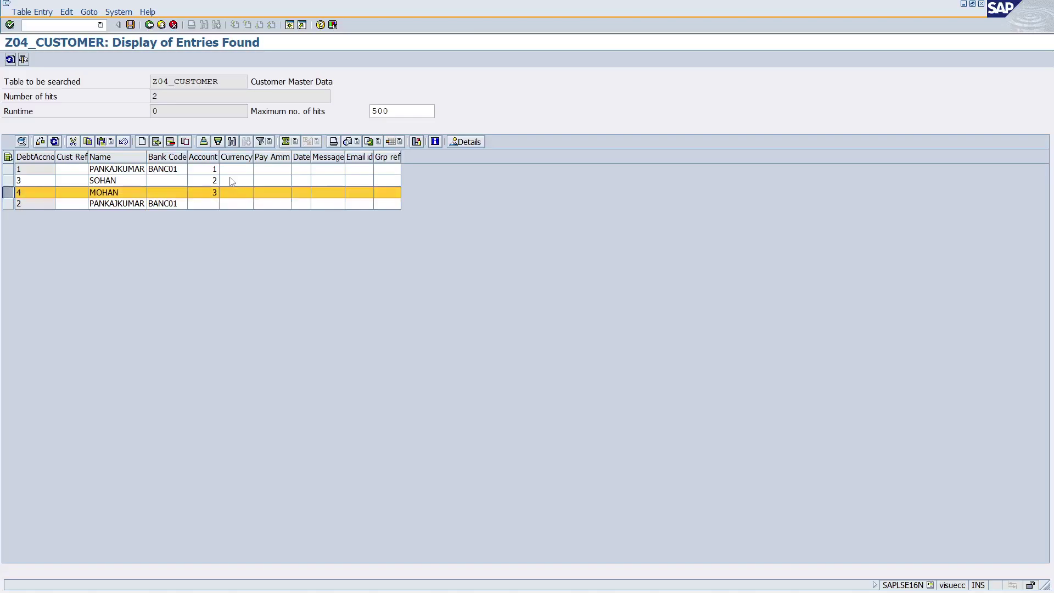
{"action": "left_click", "coordinate": [156, 141]}
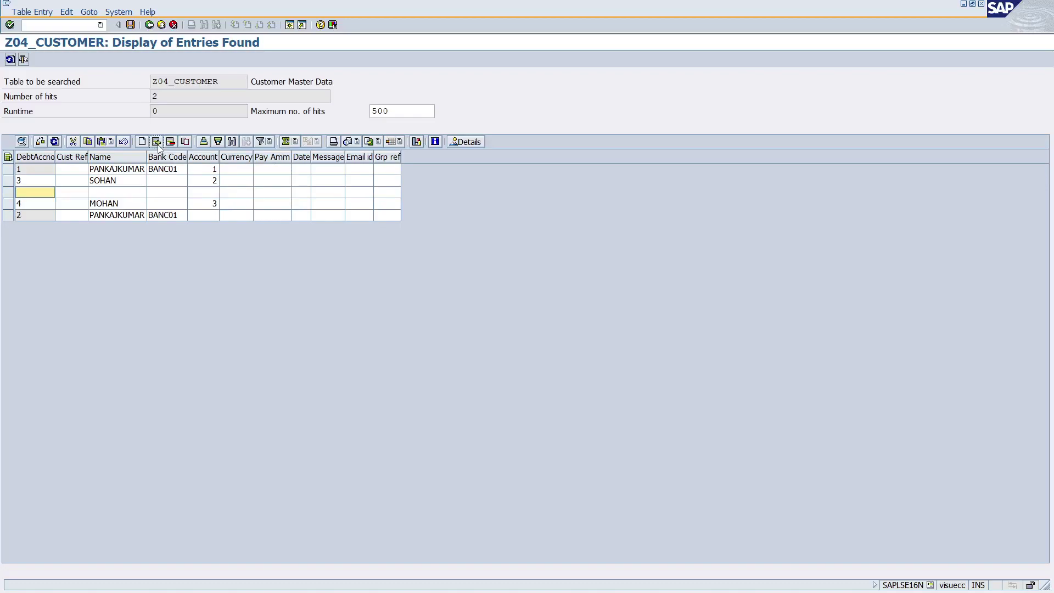
{"action": "left_click", "coordinate": [101, 193]}
{"action": "type", "text": "SOHAN"}
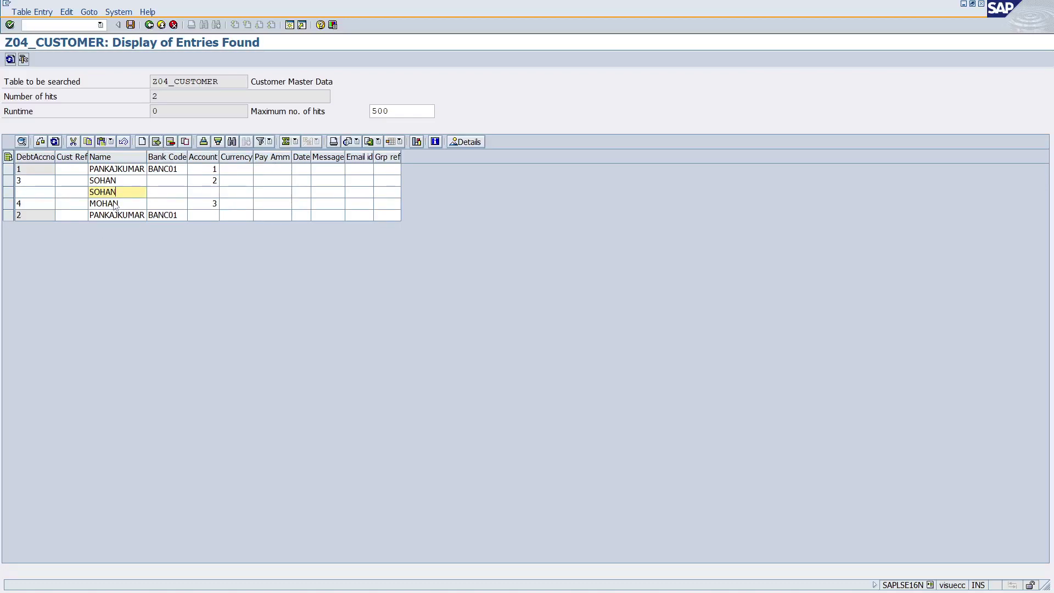
{"action": "left_click", "coordinate": [213, 193]}
{"action": "type", "text": "2"}
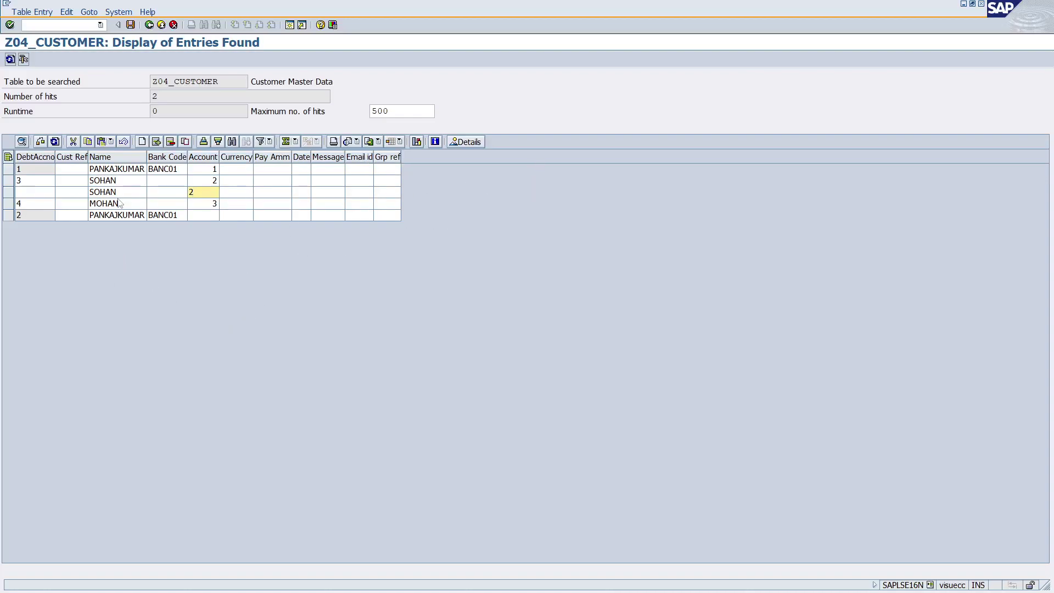
{"action": "left_click", "coordinate": [130, 25]}
Read the 'data record already exists' error and dismiss it.
{"action": "left_click_drag", "start_coordinate": [93, 292], "coordinate": [255, 289]}
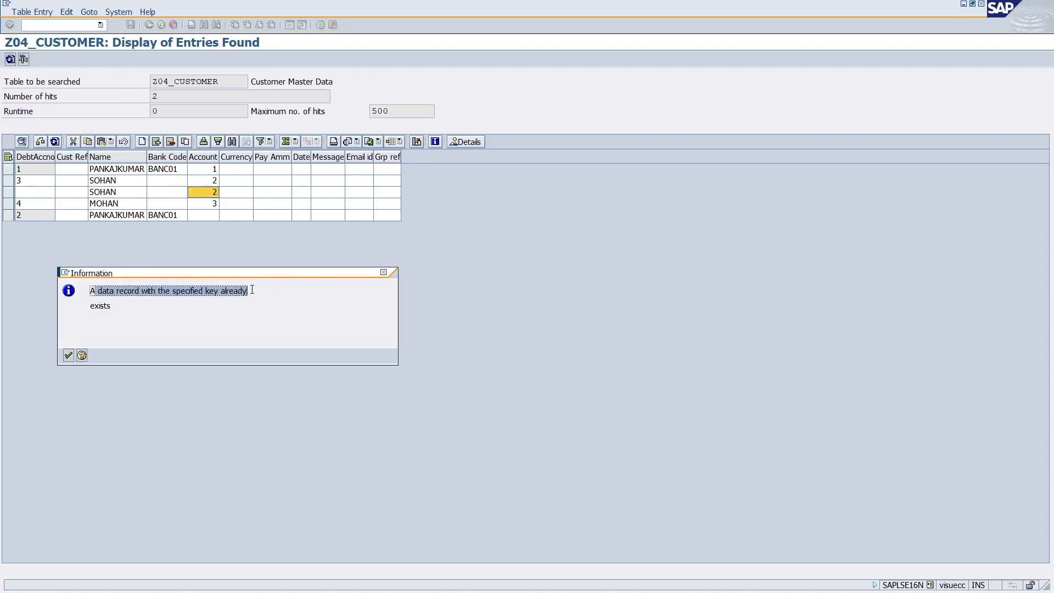
{"action": "left_click_drag", "start_coordinate": [123, 311], "coordinate": [253, 288]}
{"action": "left_click_drag", "start_coordinate": [132, 309], "coordinate": [88, 307]}
{"action": "left_click", "coordinate": [384, 272]}
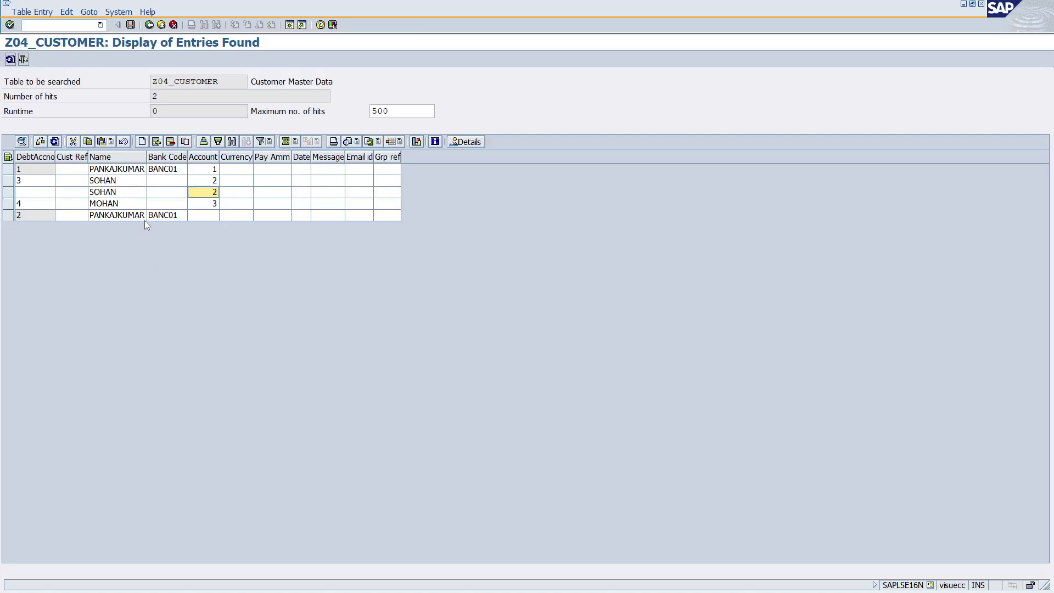
{"action": "left_click", "coordinate": [32, 192]}
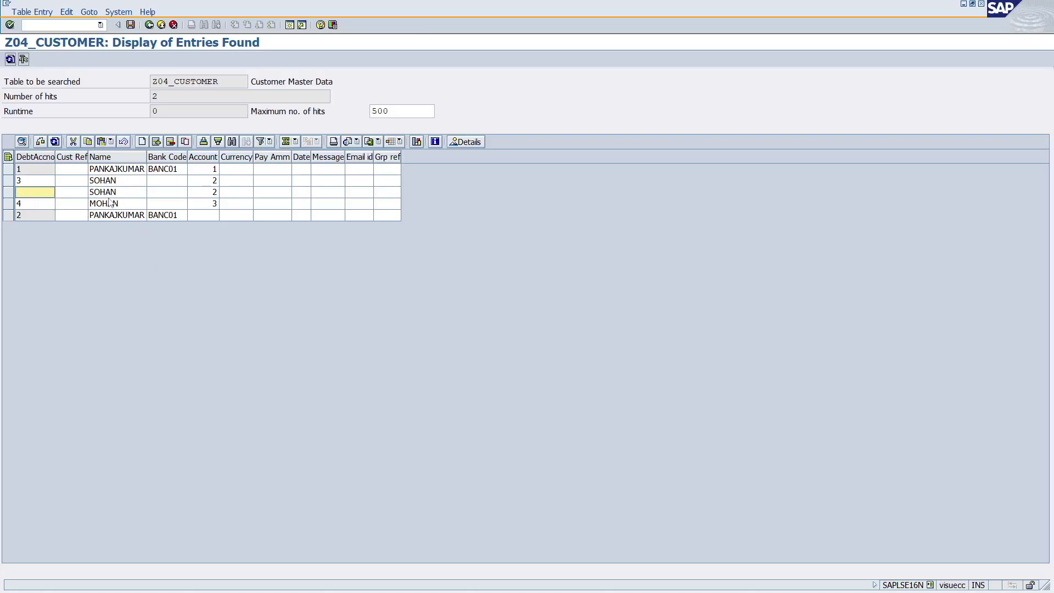
Give the new row debit account 5, check its details, and save, again rejected as duplicate.
{"action": "type", "text": "5"}
{"action": "double_click", "coordinate": [16, 193]}
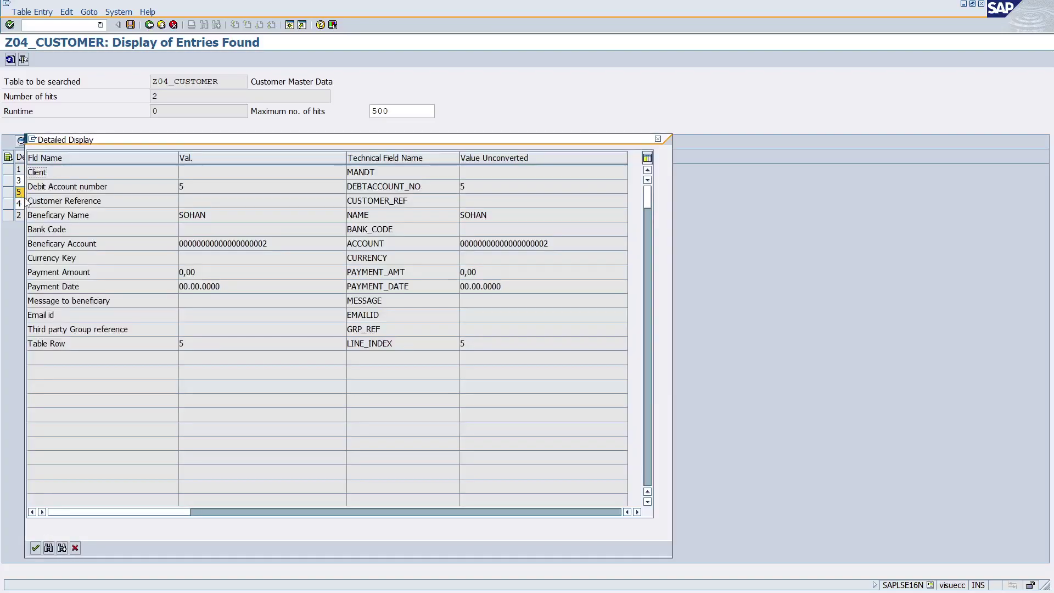
{"action": "left_click", "coordinate": [658, 140]}
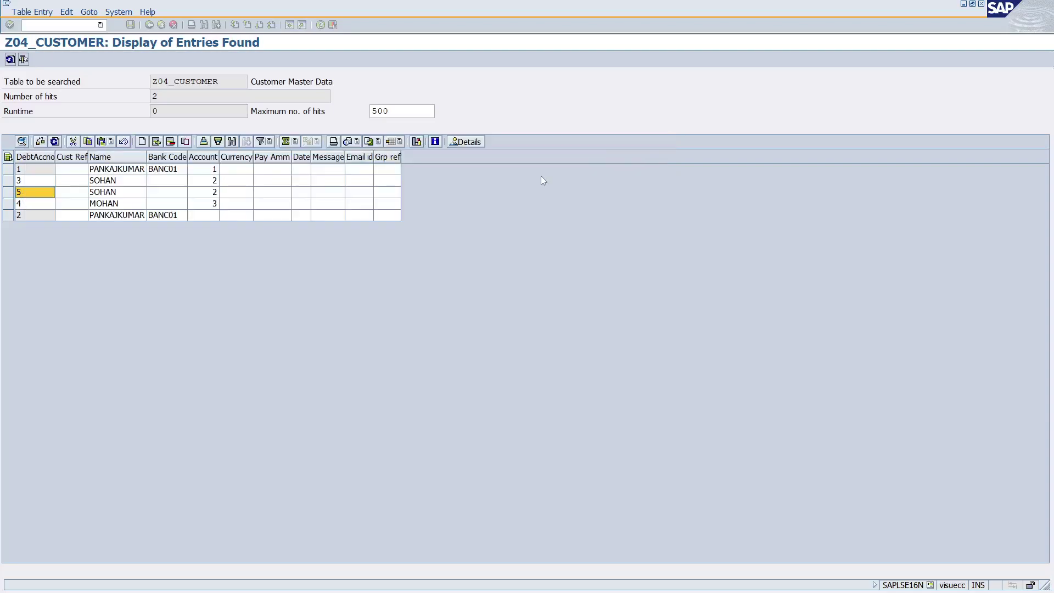
{"action": "left_click", "coordinate": [131, 25]}
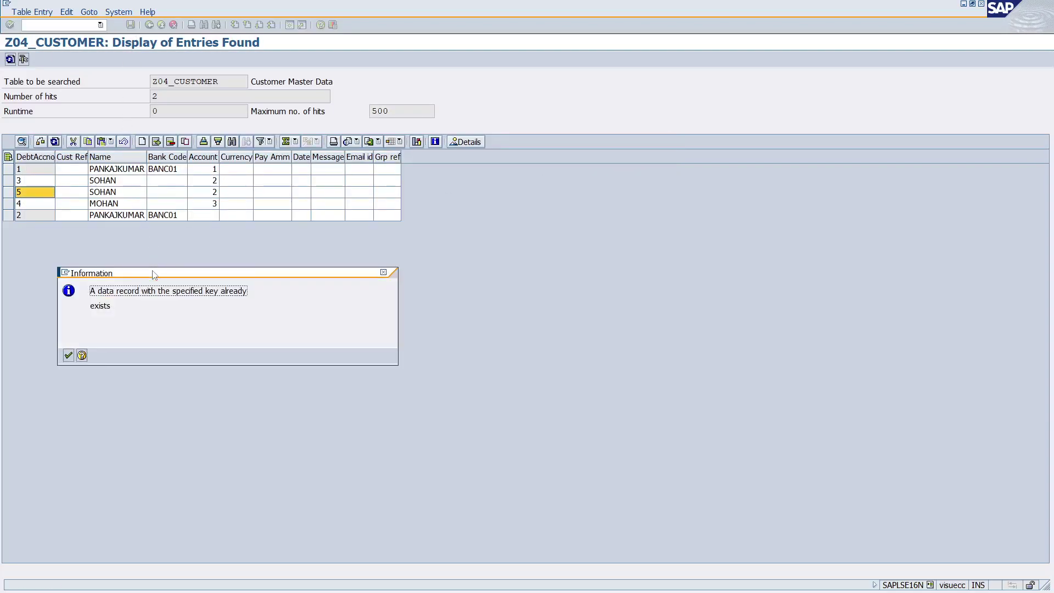
{"action": "left_click_drag", "start_coordinate": [99, 291], "coordinate": [253, 288]}
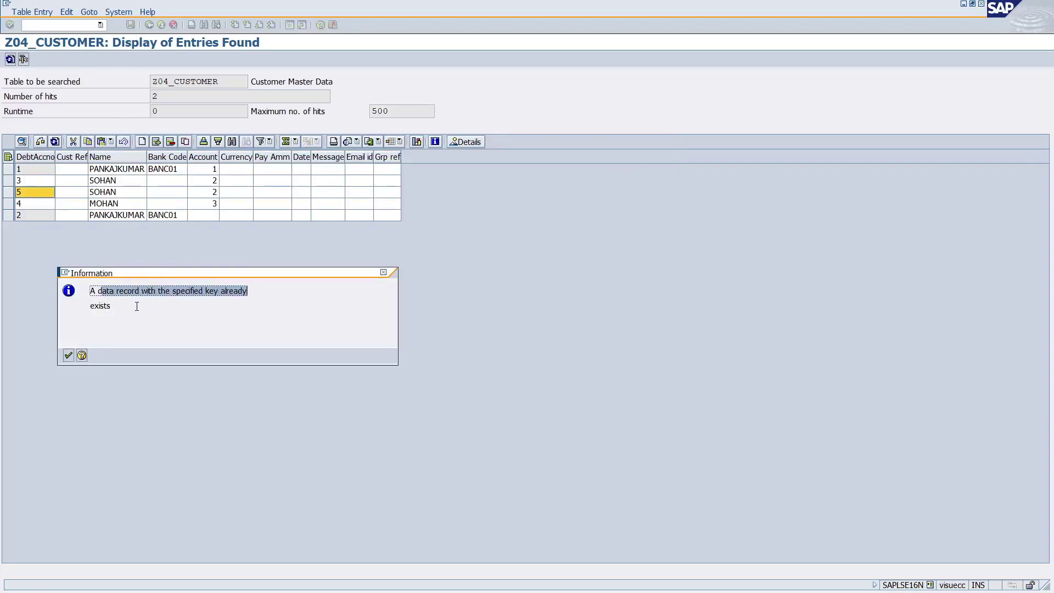
{"action": "left_click_drag", "start_coordinate": [137, 306], "coordinate": [262, 295]}
{"action": "left_click", "coordinate": [384, 273]}
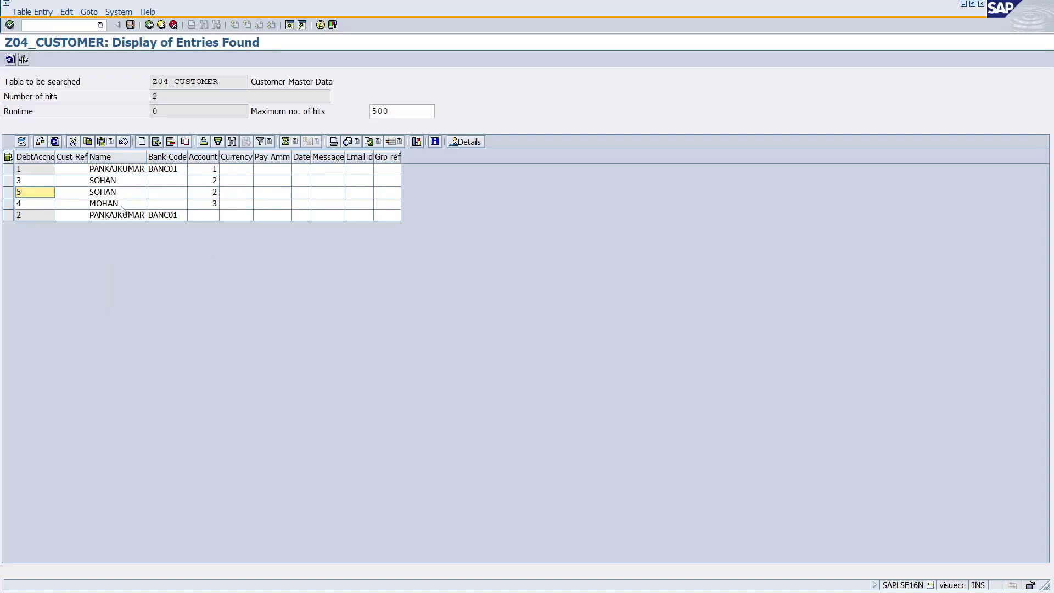
Move from the new row's Name cell to the original SOHAN row's Account cell.
{"action": "left_click", "coordinate": [108, 196]}
{"action": "key", "text": "Tab"}
{"action": "key", "text": "Tab"}
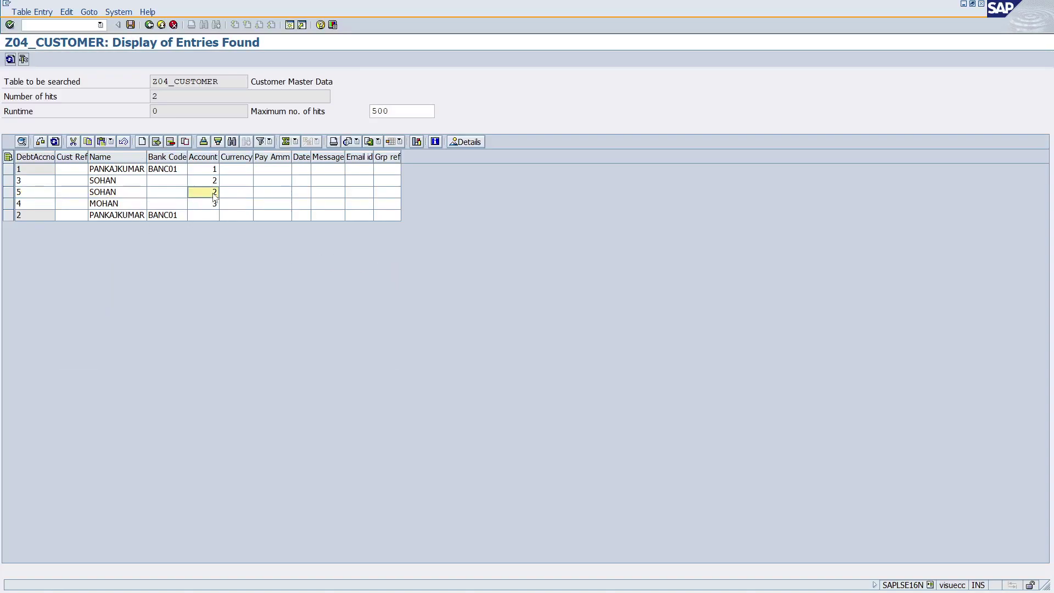
{"action": "left_click", "coordinate": [104, 185]}
{"action": "left_click", "coordinate": [216, 184]}
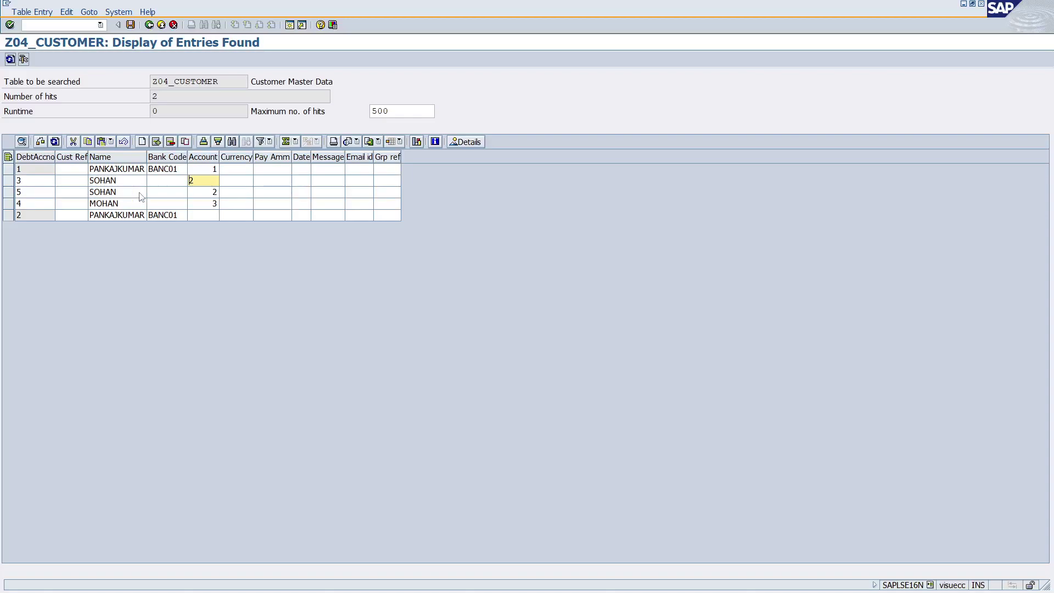
Replace SOHAN's Account value 2 and retry saving twice, dismissing both duplicate-record errors.
{"action": "double_click", "coordinate": [197, 181]}
{"action": "left_click", "coordinate": [130, 24]}
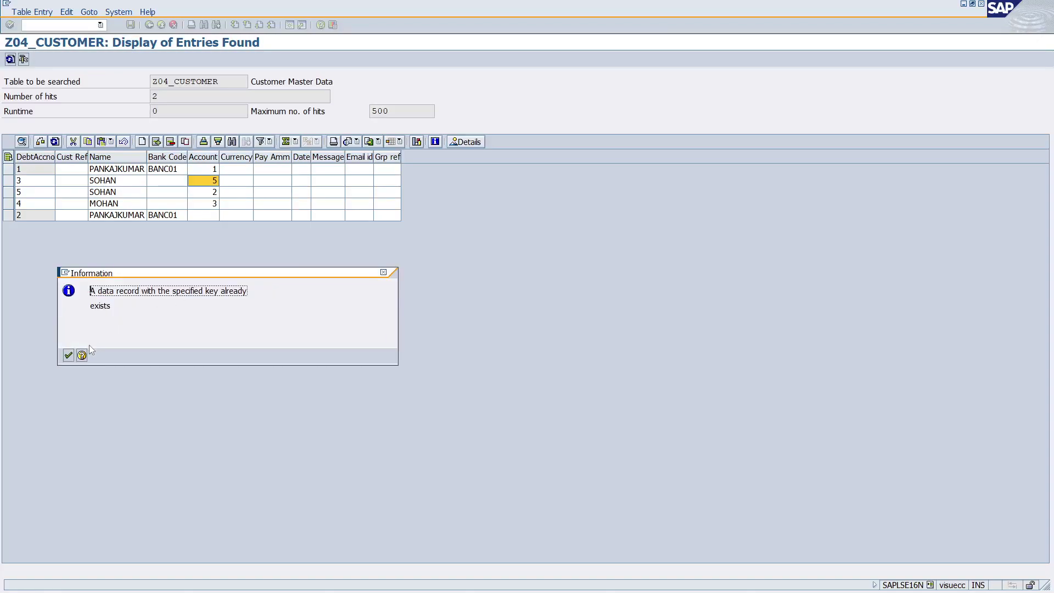
{"action": "left_click", "coordinate": [72, 355]}
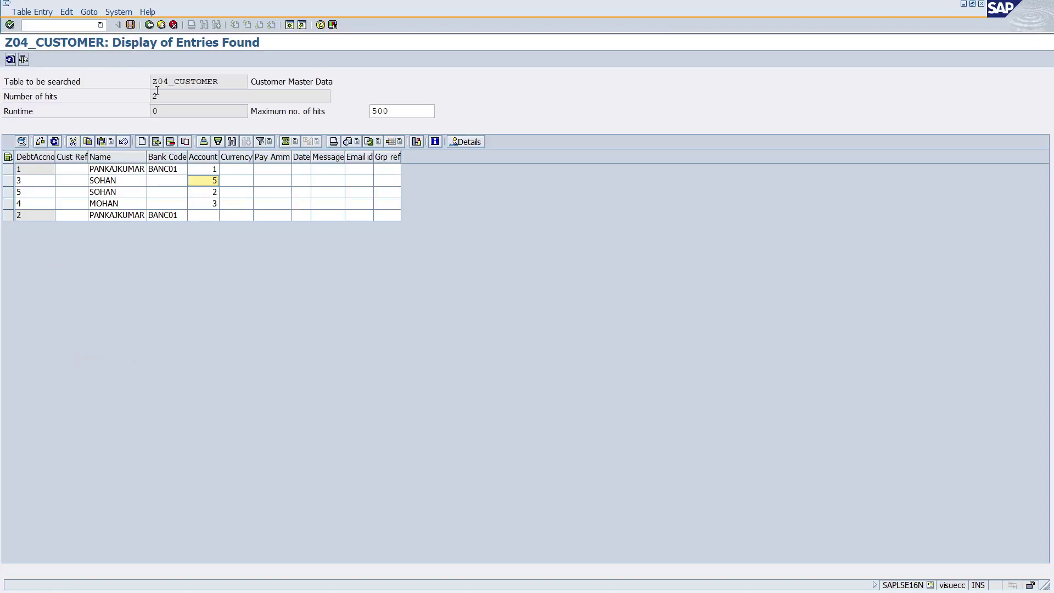
{"action": "left_click", "coordinate": [130, 26]}
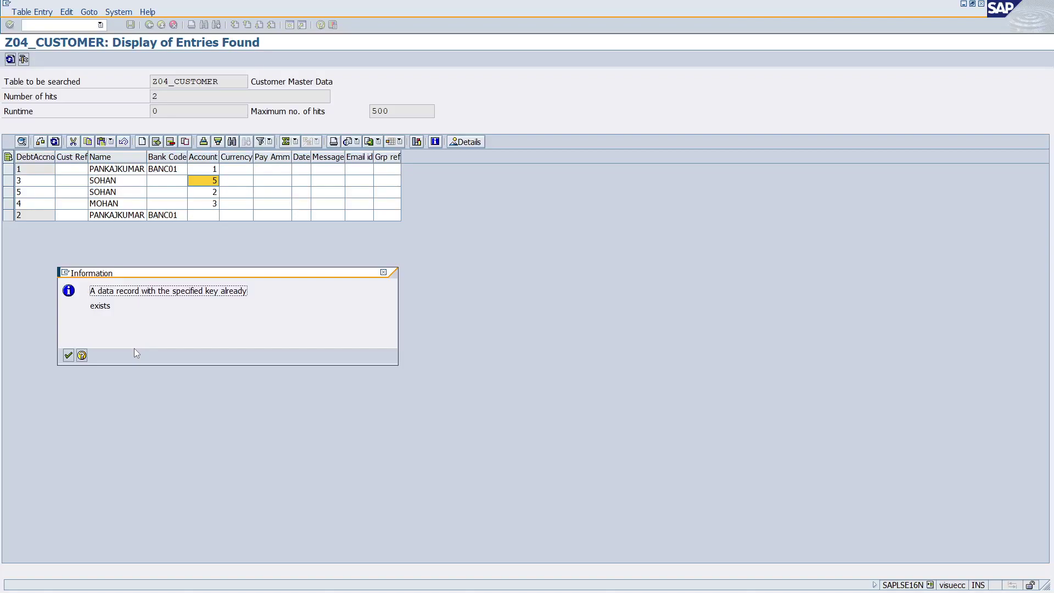
{"action": "left_click", "coordinate": [68, 356]}
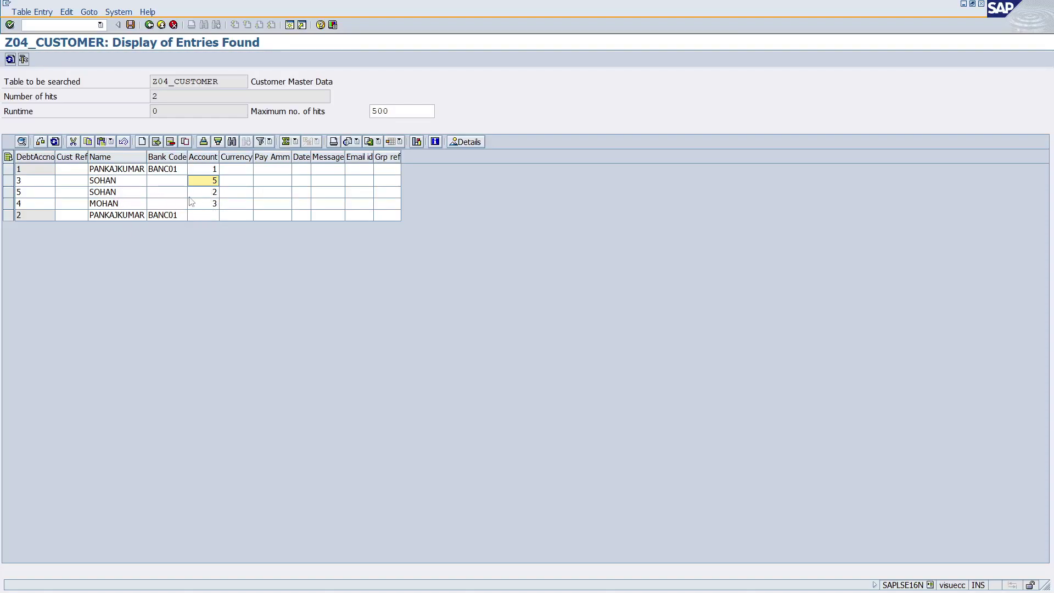
Go back and re-execute the Z04_CUSTOMER selection to show its four stored entries.
{"action": "left_click", "coordinate": [209, 193]}
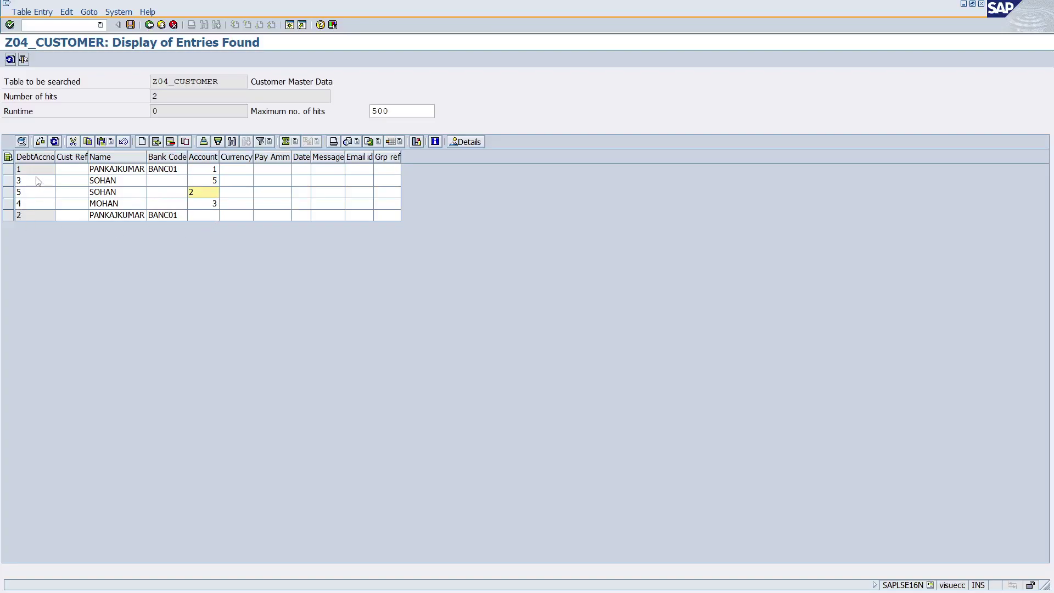
{"action": "left_click", "coordinate": [149, 25]}
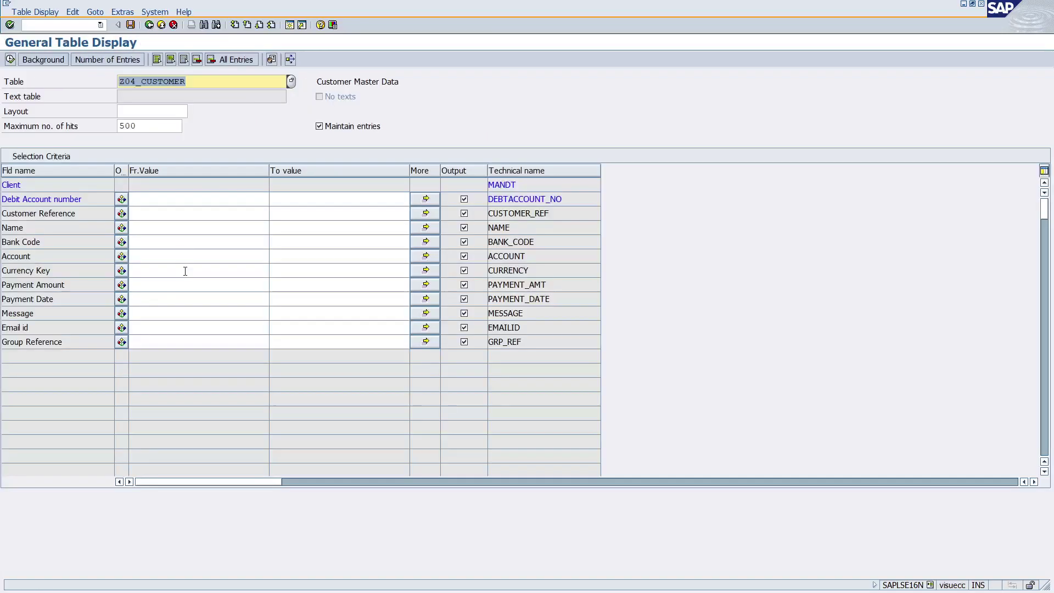
{"action": "left_click", "coordinate": [11, 59]}
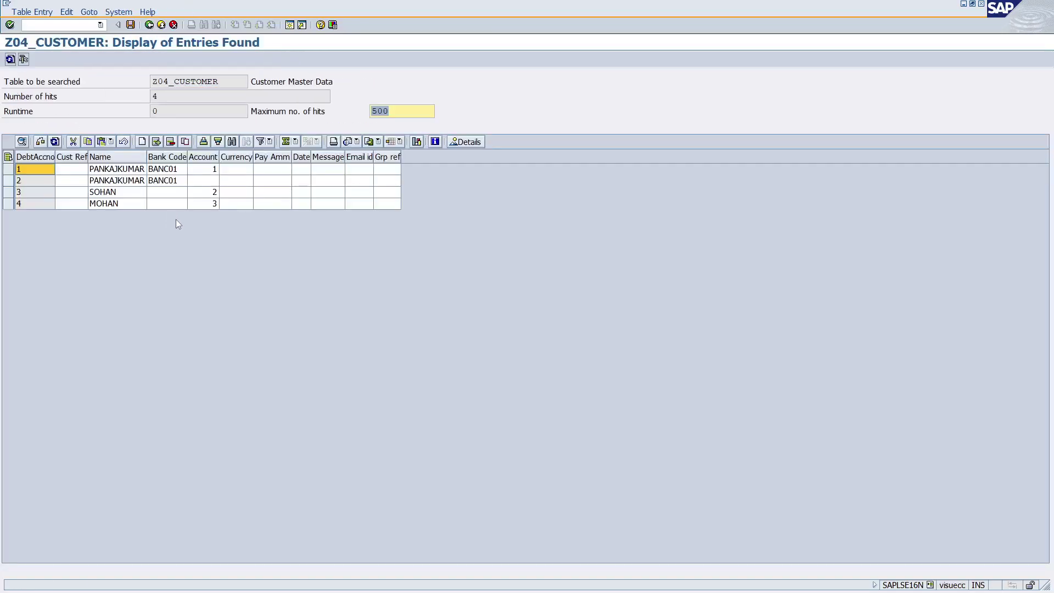
{"action": "left_click", "coordinate": [124, 196]}
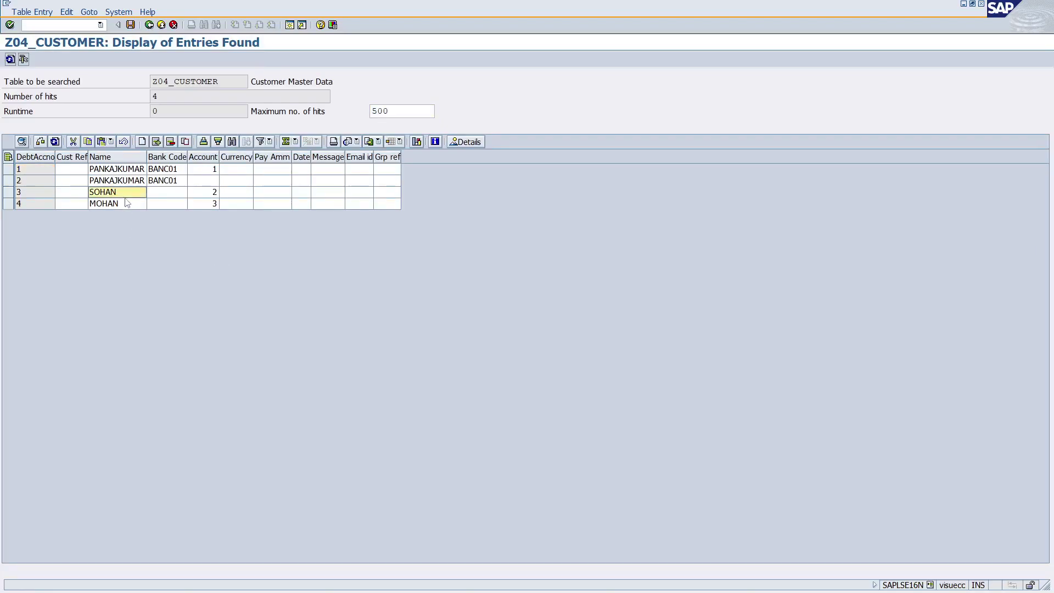
Insert row 5 for SOHAN with Account 4 above SOHAN, save, and confirm the one inserted entry.
{"action": "left_click", "coordinate": [156, 141]}
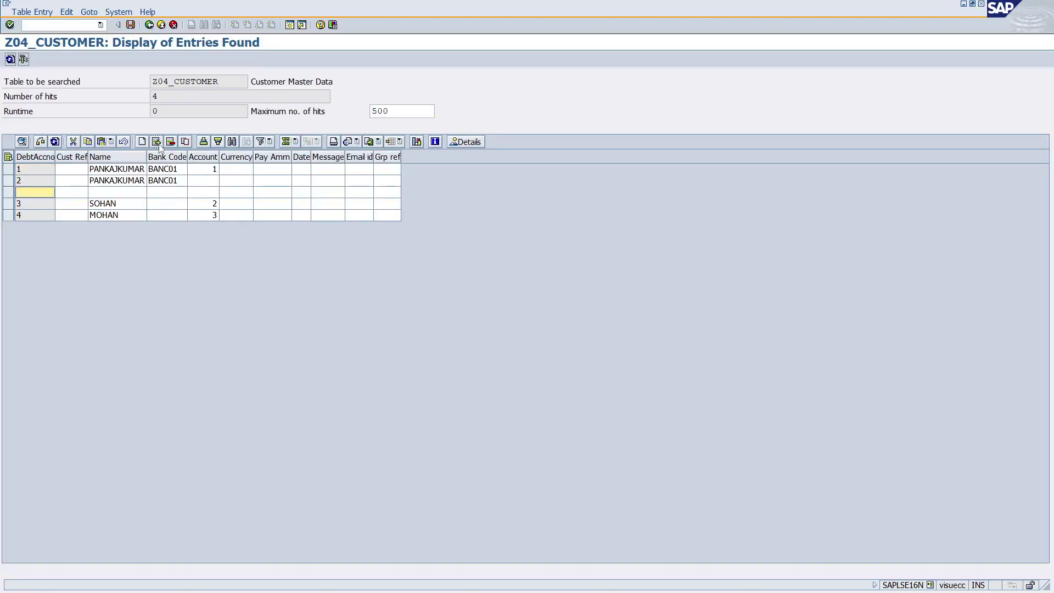
{"action": "left_click", "coordinate": [118, 192]}
{"action": "left_click", "coordinate": [49, 196]}
{"action": "type", "text": "5"}
{"action": "left_click", "coordinate": [100, 193]}
{"action": "type", "text": "OSH"}
{"action": "key", "text": "BackSpace"}
{"action": "key", "text": "BackSpace"}
{"action": "type", "text": "SOHAN"}
{"action": "key", "text": "Tab"}
{"action": "key", "text": "Tab"}
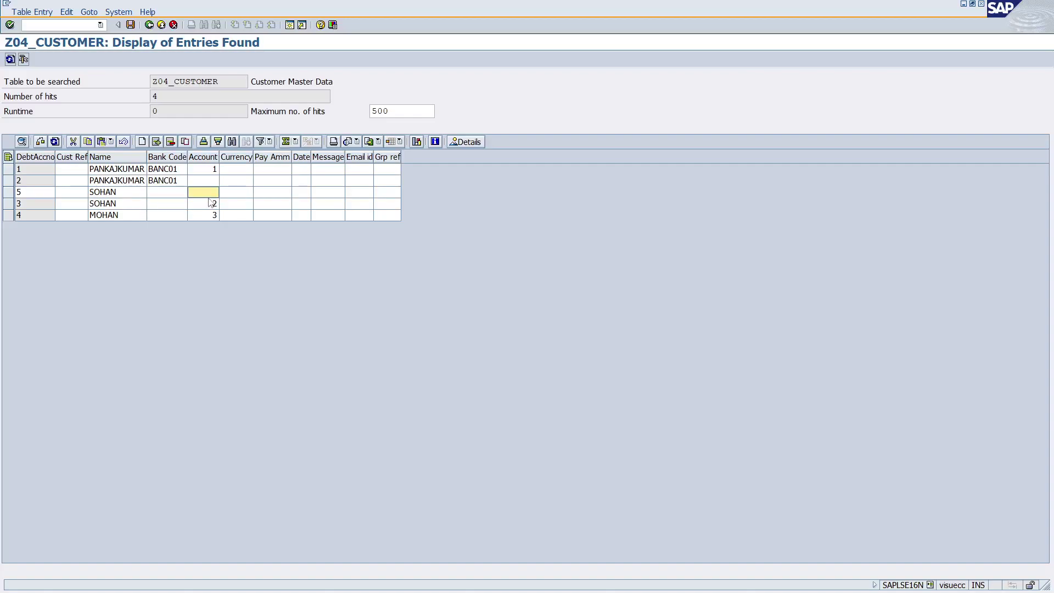
{"action": "type", "text": "4"}
{"action": "left_click", "coordinate": [131, 26]}
{"action": "left_click", "coordinate": [35, 252]}
Switch back to the Dictionary: Display Table window showing Z04_CUSTOMER's 12 fields.
{"action": "key", "text": "alt+Tab"}
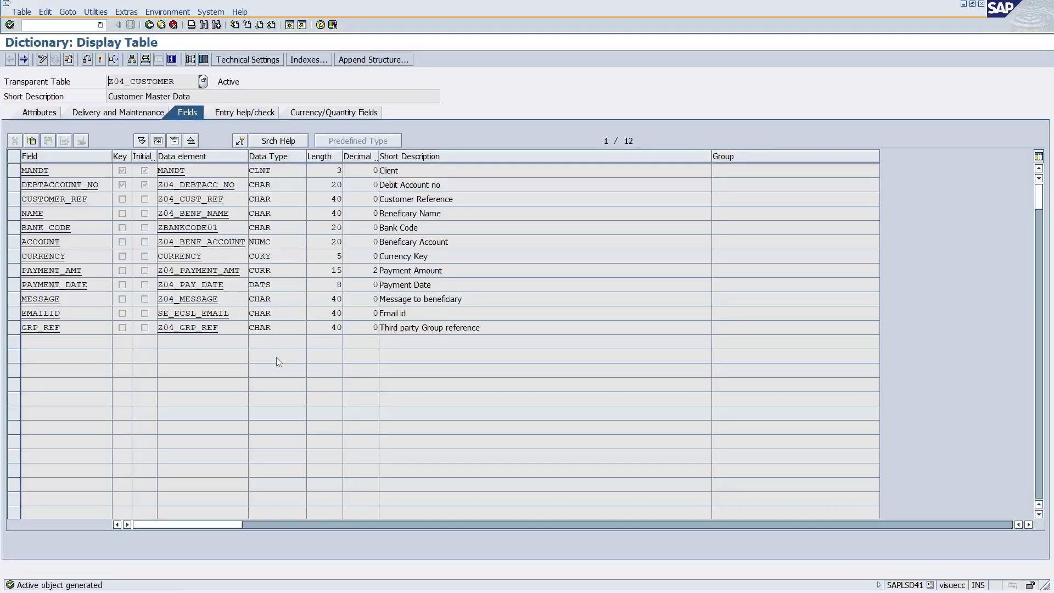
{"action": "mouse_move", "coordinate": [279, 590]}
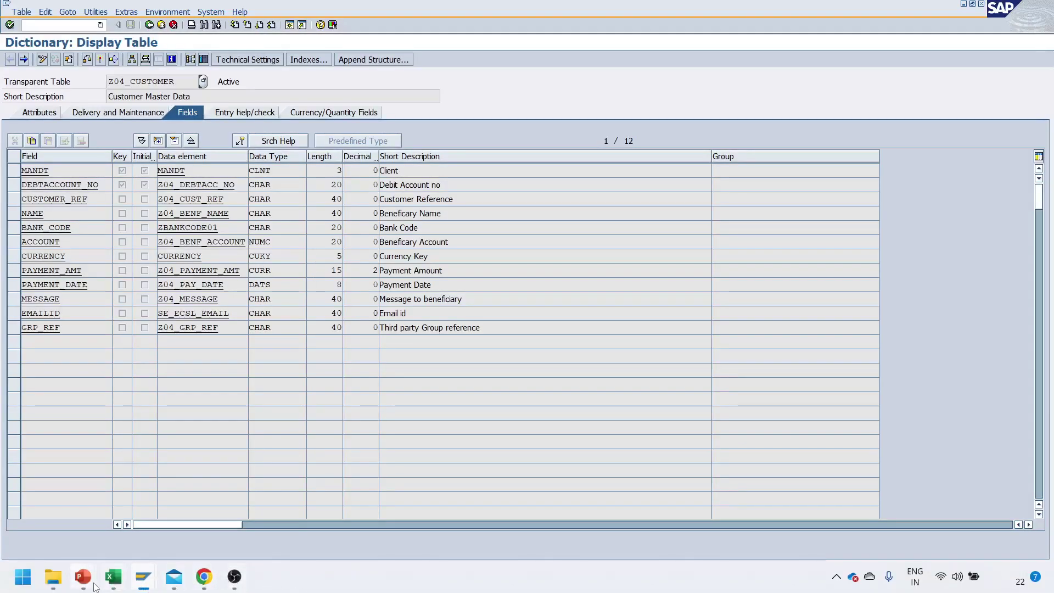
{"action": "left_click", "coordinate": [931, 489]}
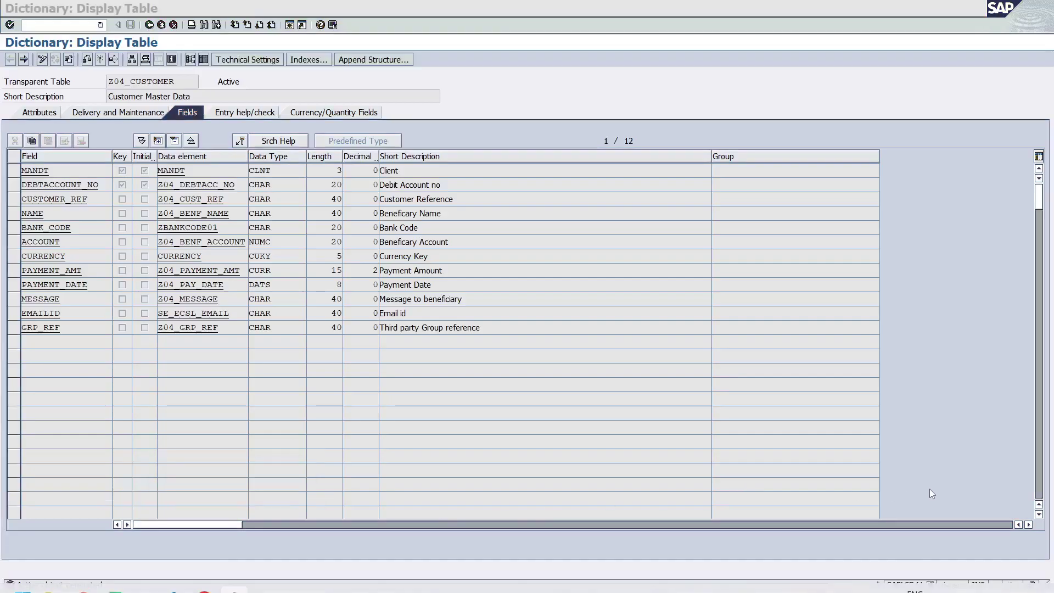